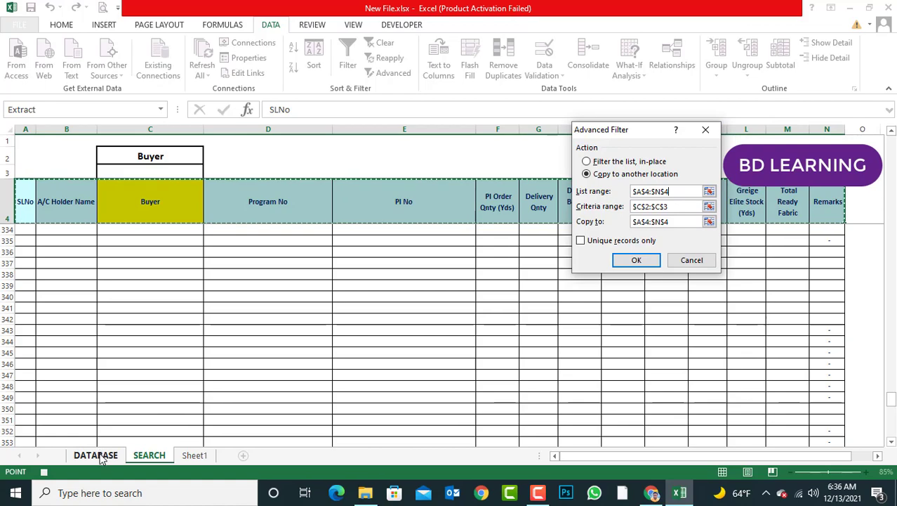
Set the advanced filter's list range to the DATABASE sheet table $A$1:$N$388, including its header row
left_click(96, 455)
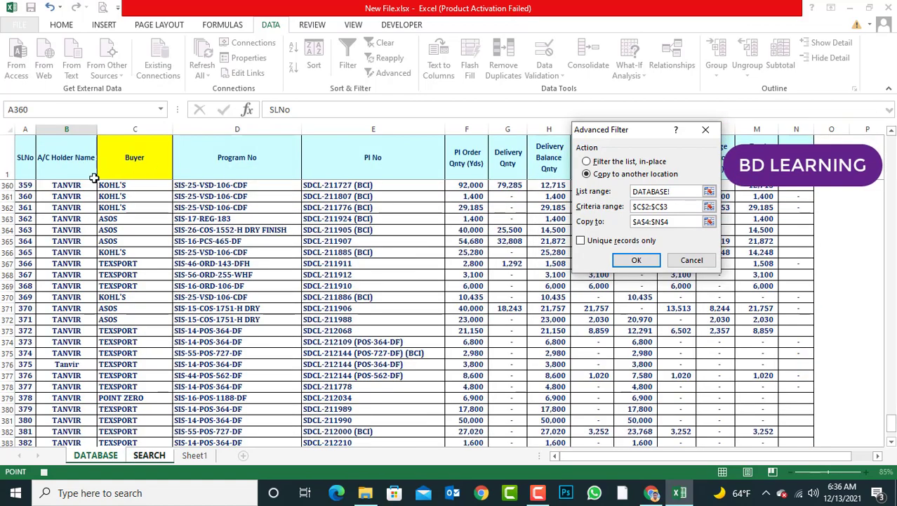
left_click_drag(29, 157, 772, 430)
left_click_drag(752, 504, 779, 420)
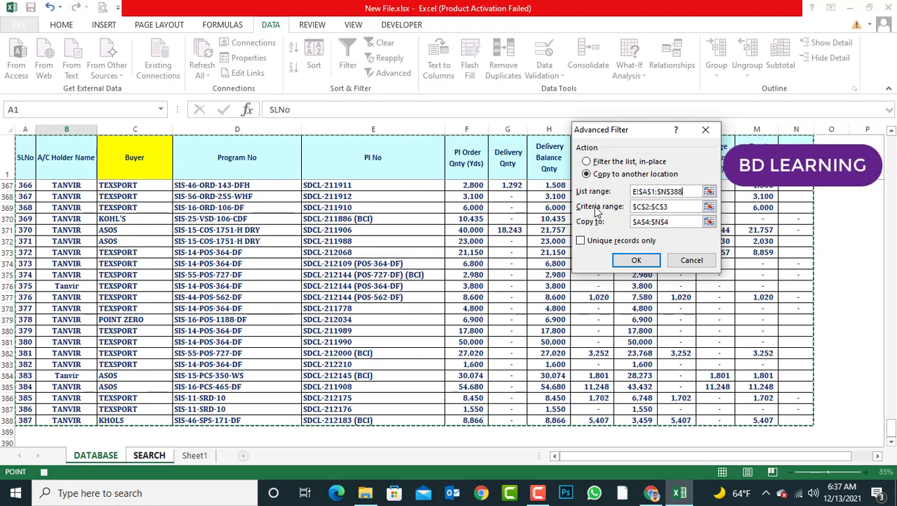
Set the advanced filter's criteria range to the Buyer heading and the blank cell below it, C2:C3 on the SEARCH sheet
left_click(710, 206)
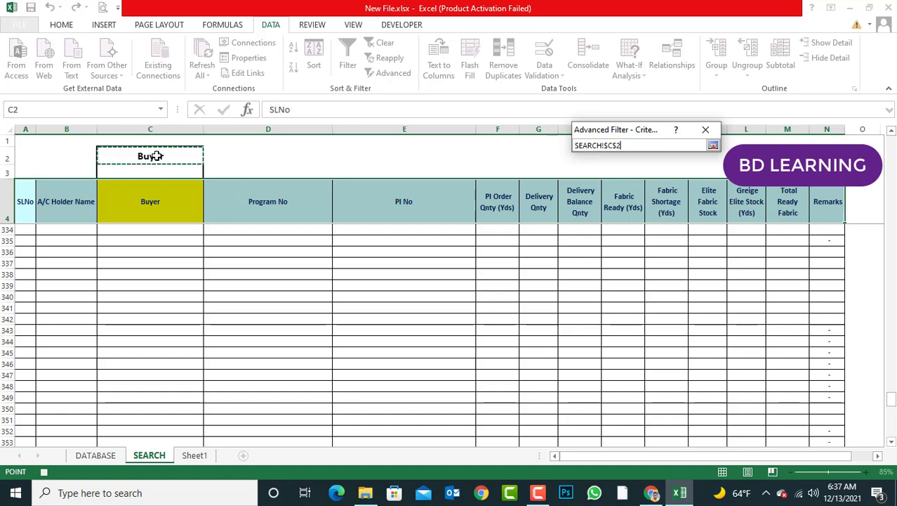
left_click_drag(156, 156, 158, 167)
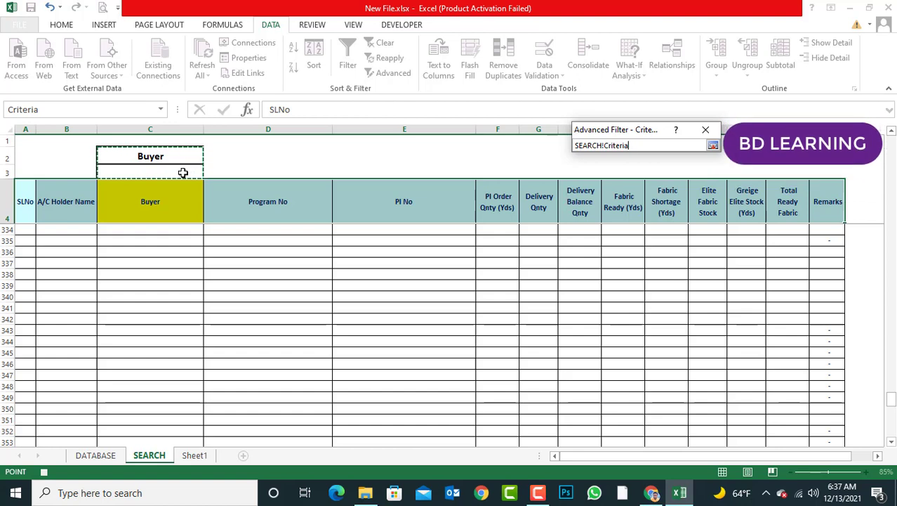
left_click(713, 145)
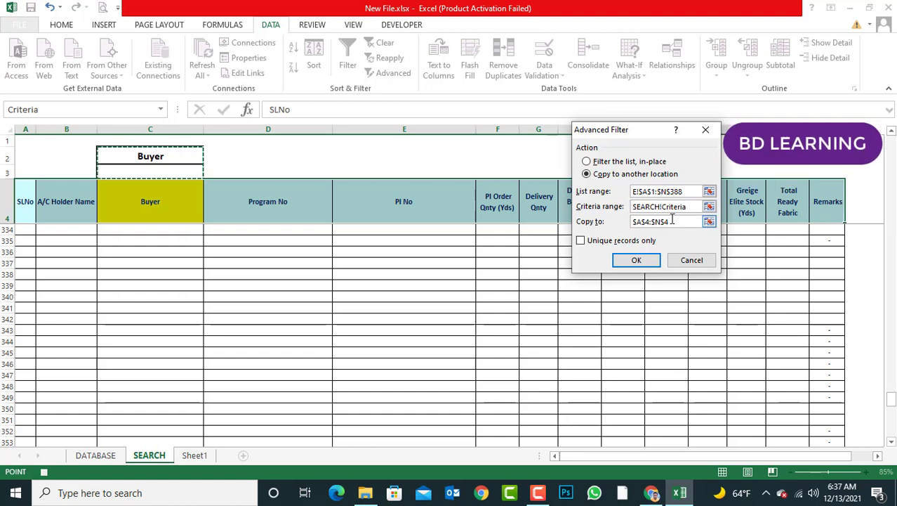
Set the copy-to range to the header row A4:N4 on the SEARCH sheet and run the advanced filter
left_click(709, 222)
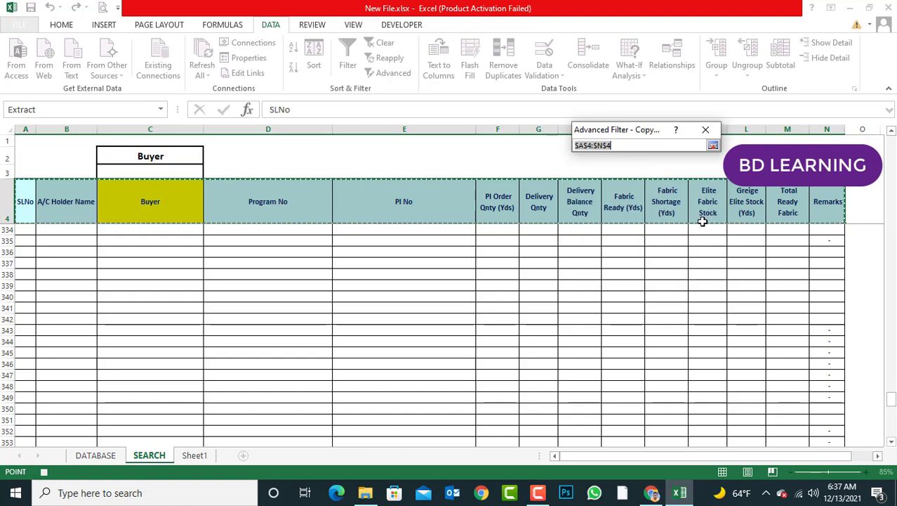
left_click_drag(34, 197, 819, 201)
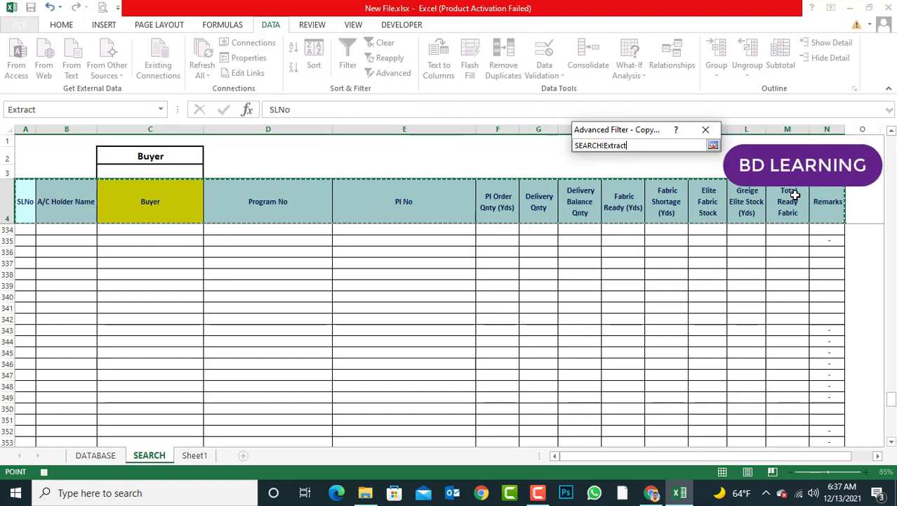
key("Return")
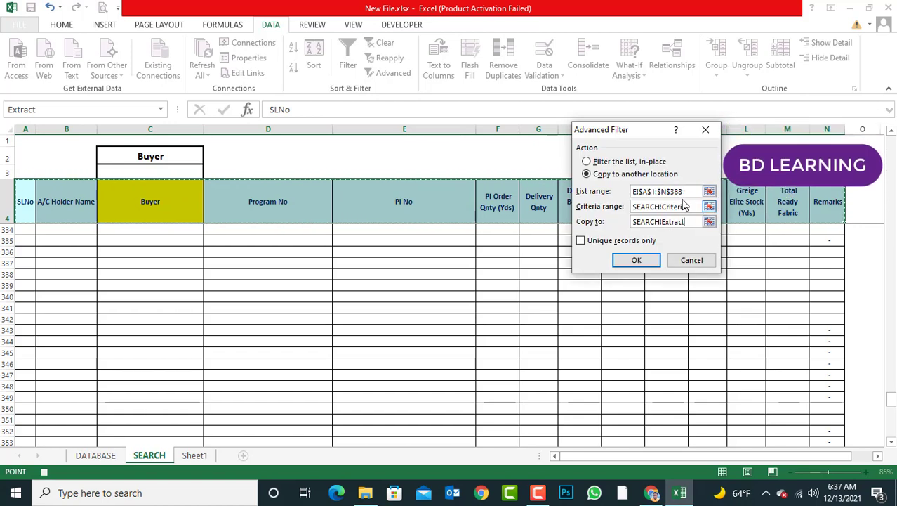
left_click(638, 261)
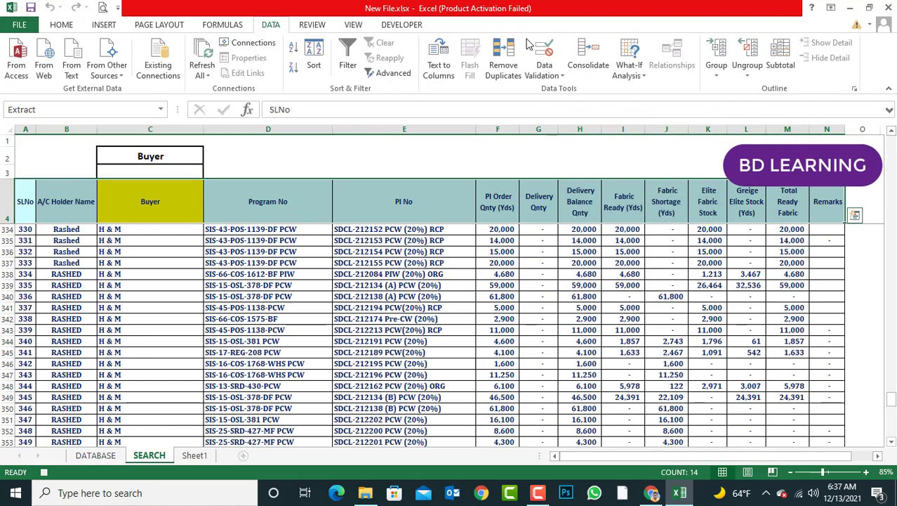
Look over the extracted rows on the SEARCH sheet, select cell D3 and stop the macro recording
scroll(105, 314, "down", 3)
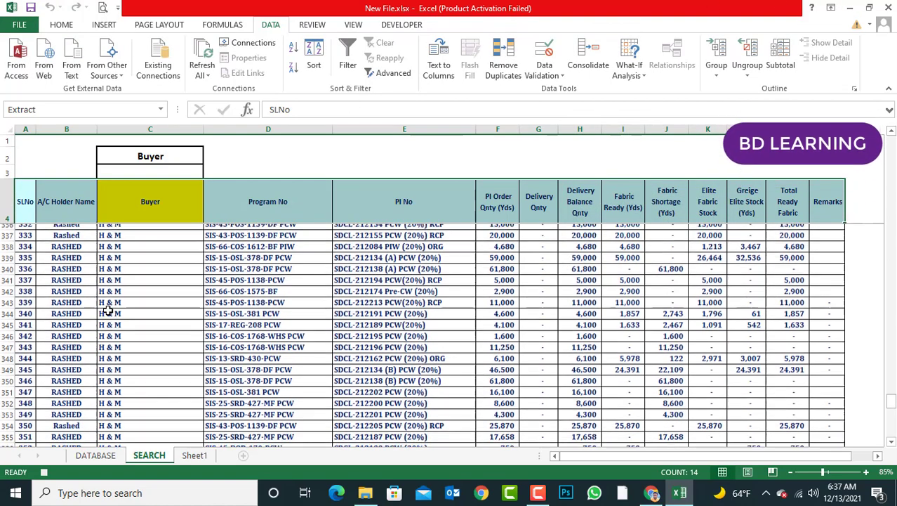
scroll(120, 313, "up", 8)
scroll(120, 314, "up", 20)
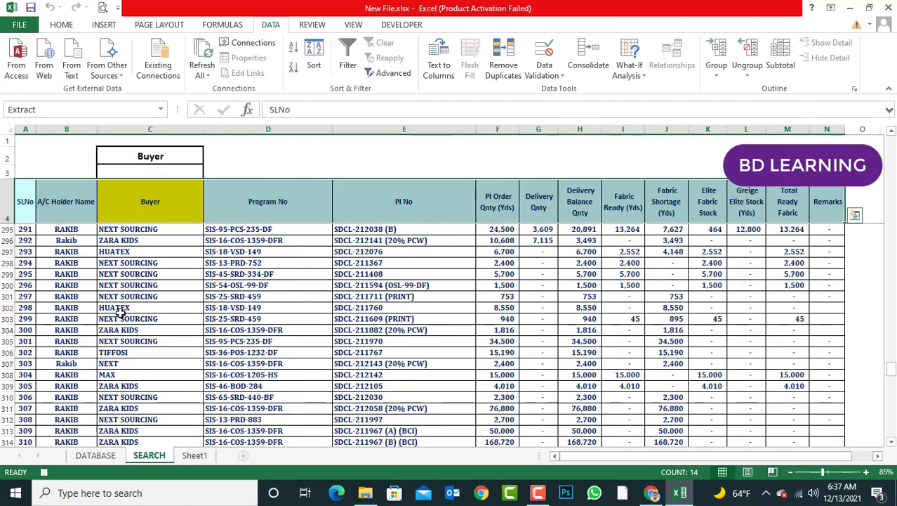
scroll(121, 313, "up", 11)
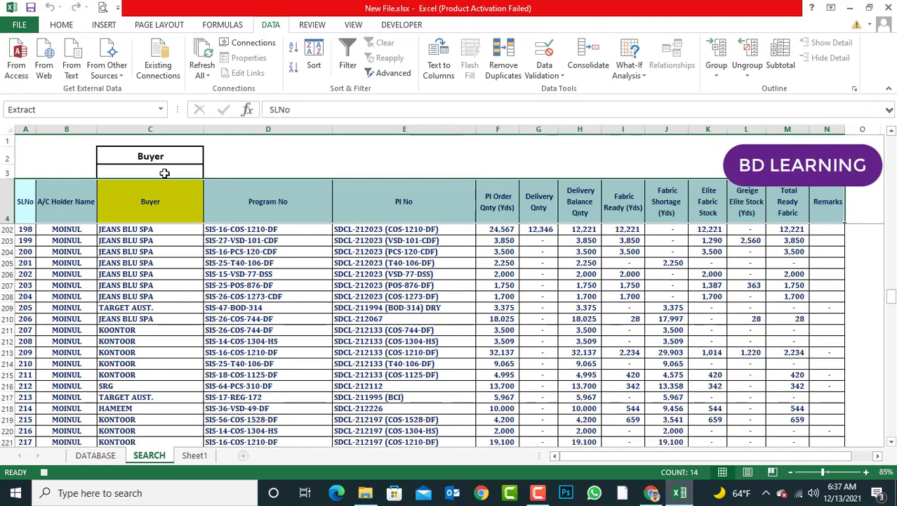
left_click(217, 172)
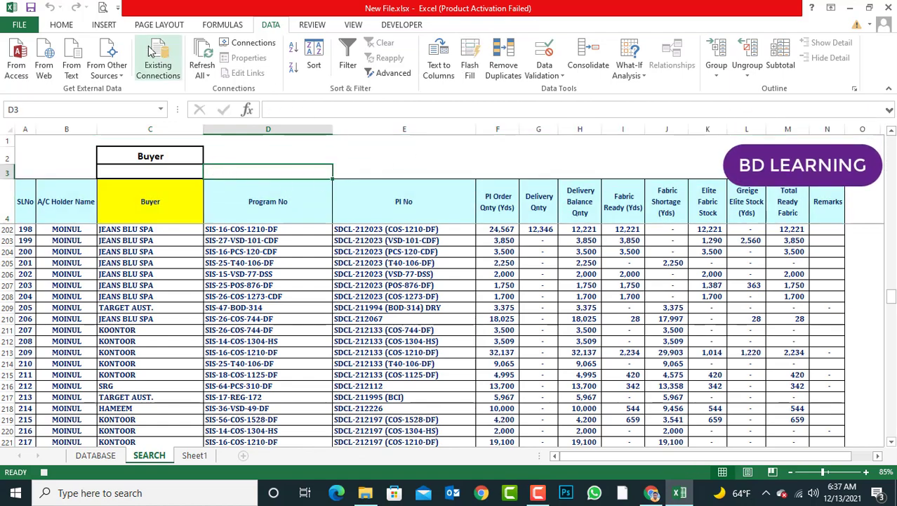
left_click(66, 26)
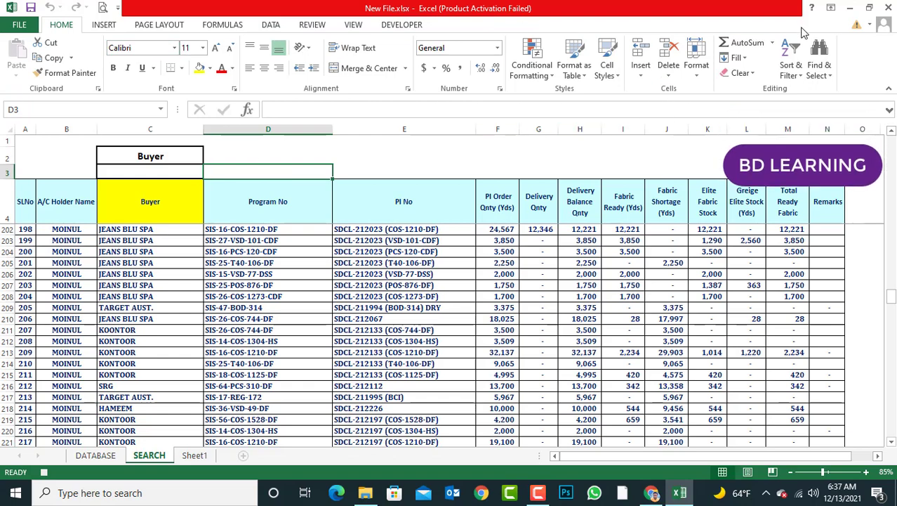
left_click(354, 25)
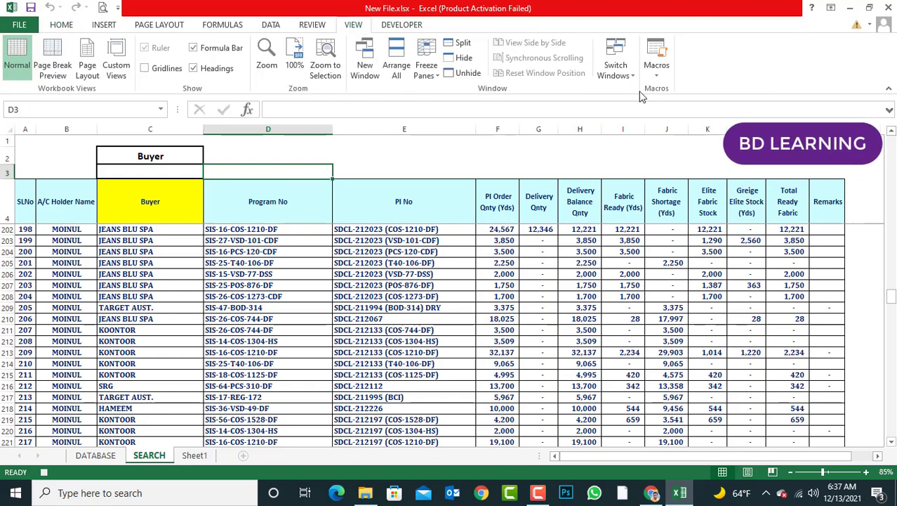
left_click(657, 79)
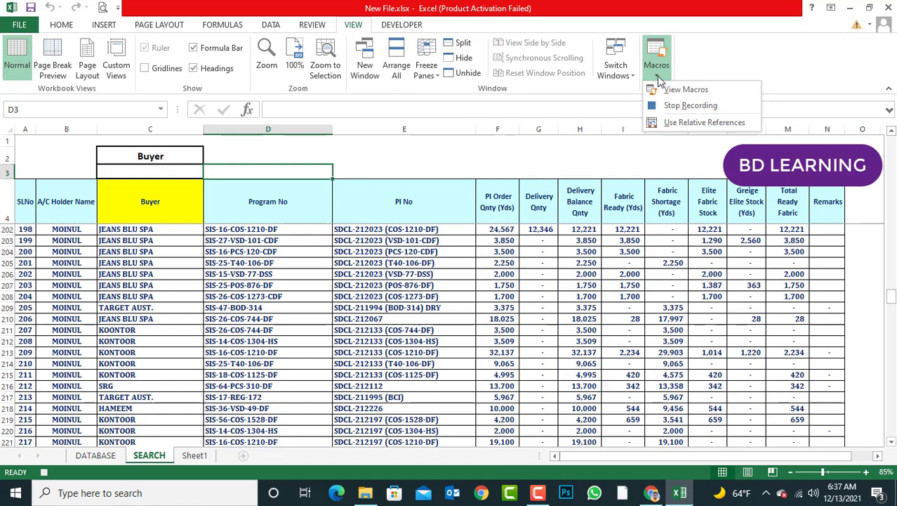
left_click(684, 106)
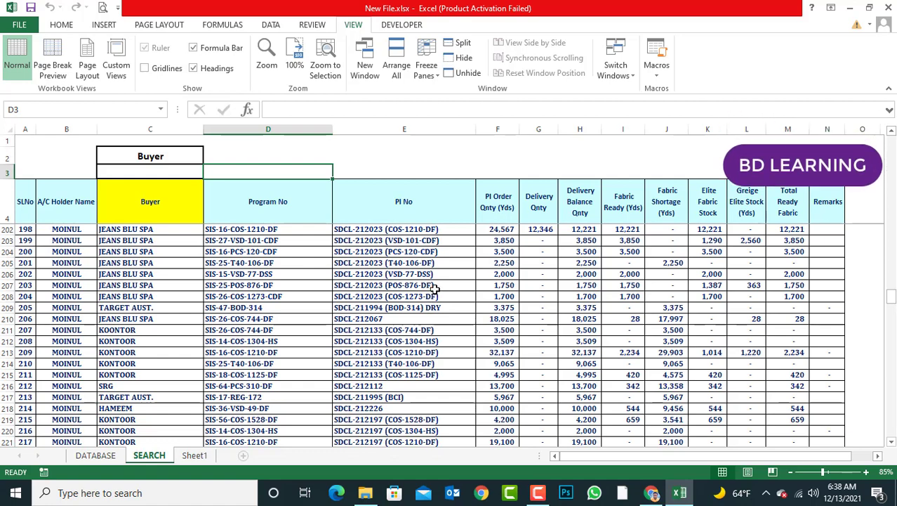
scroll(491, 265, "down", 11)
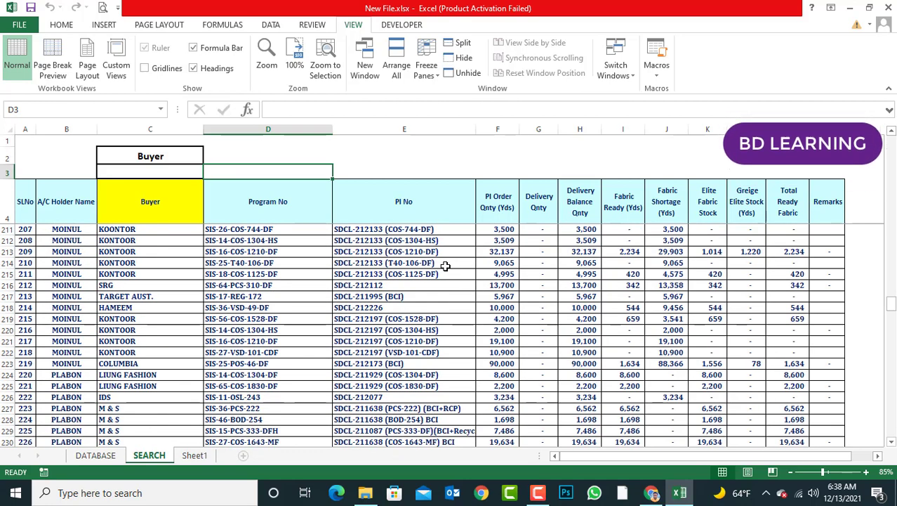
scroll(416, 286, "down", 18)
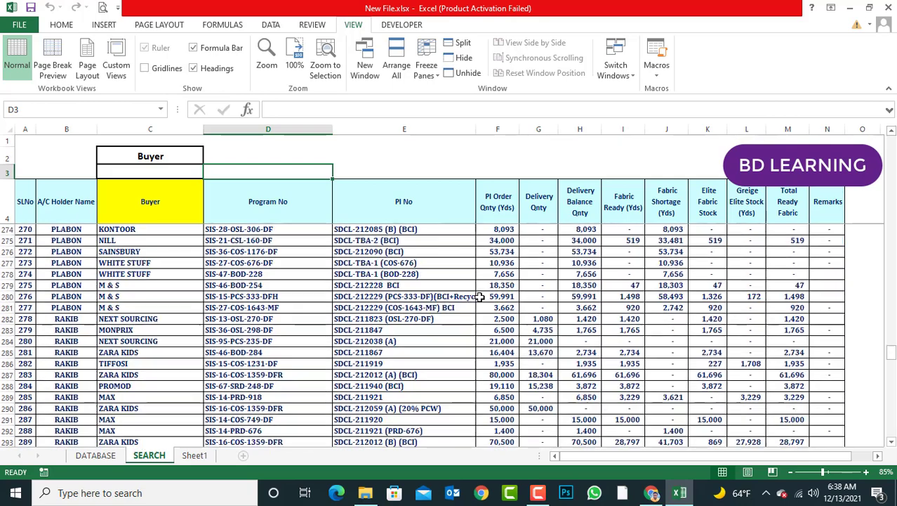
scroll(492, 292, "up", 20)
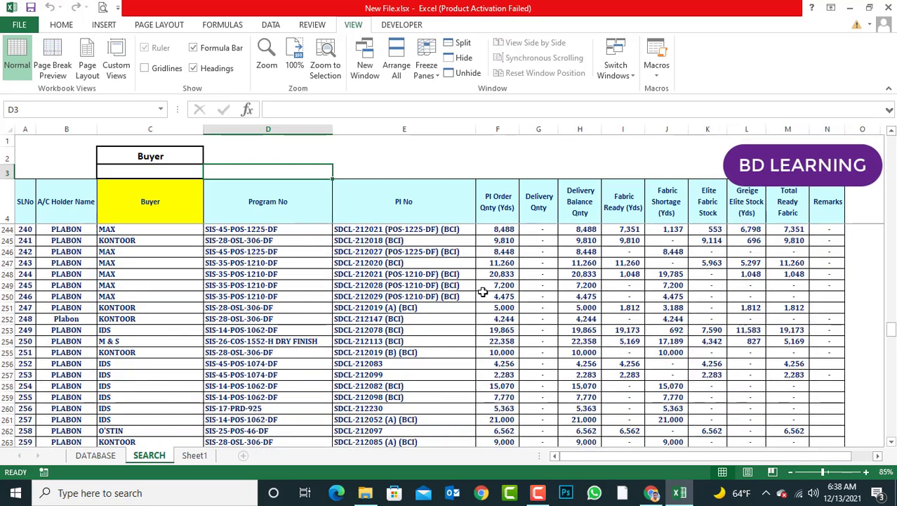
left_click(165, 173)
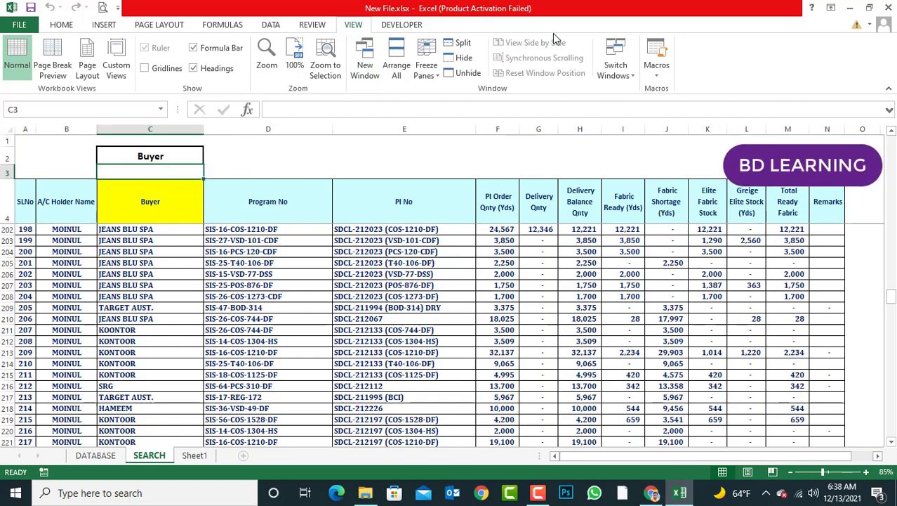
left_click(255, 163)
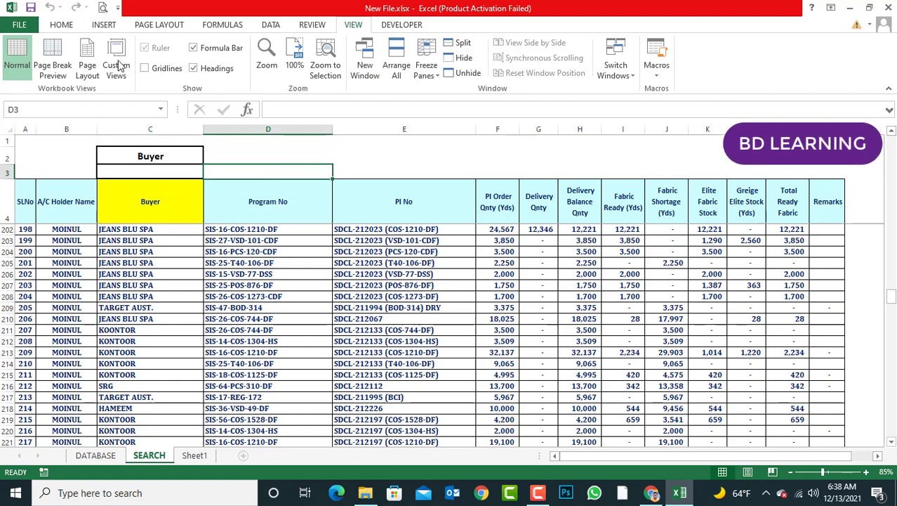
Draw a rounded rectangle about 1.67" wide and 0.38" high beside the Buyer criteria cells and apply the white style with orange outline
left_click(70, 27)
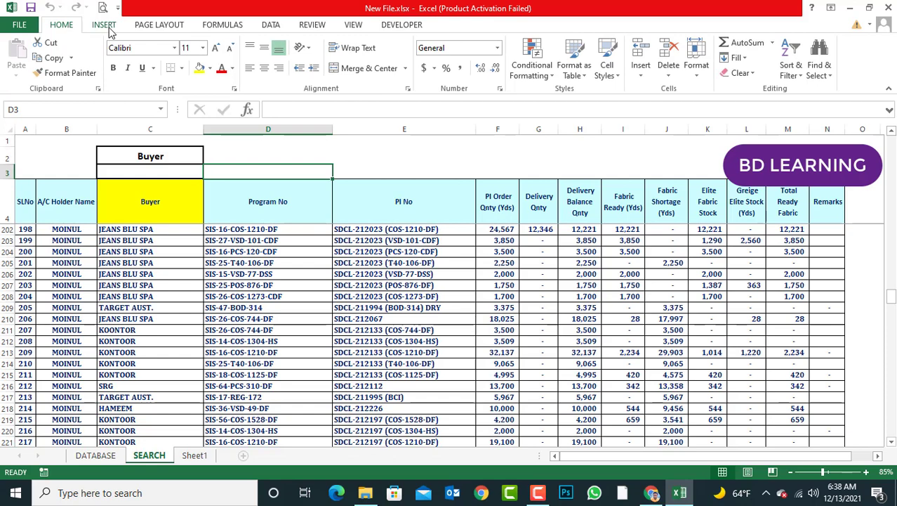
left_click(104, 26)
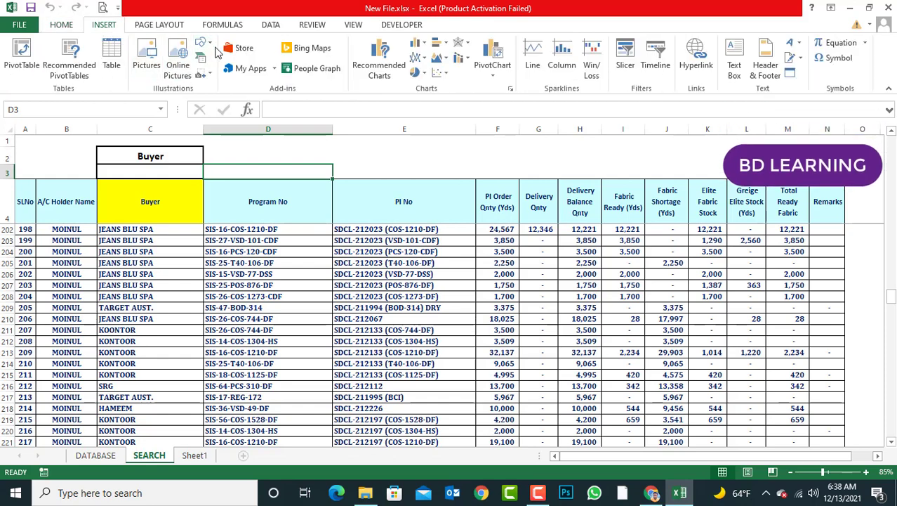
left_click(209, 47)
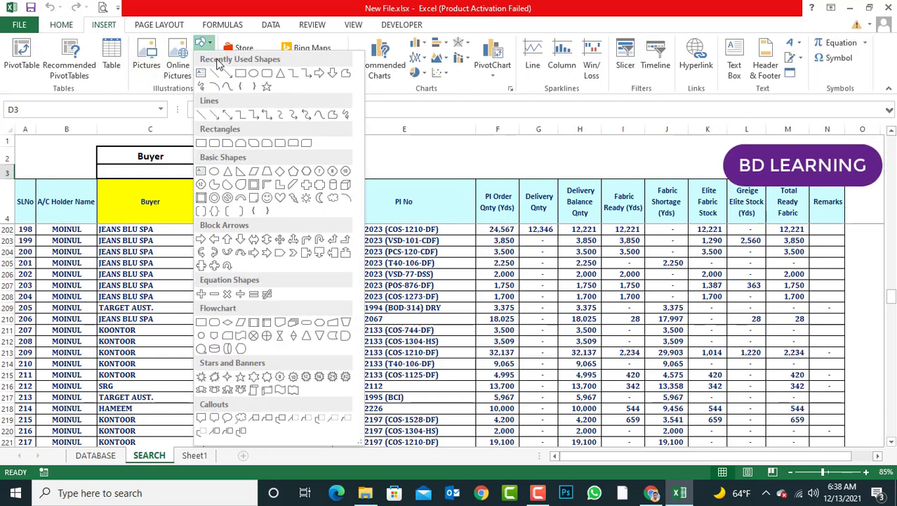
left_click(267, 74)
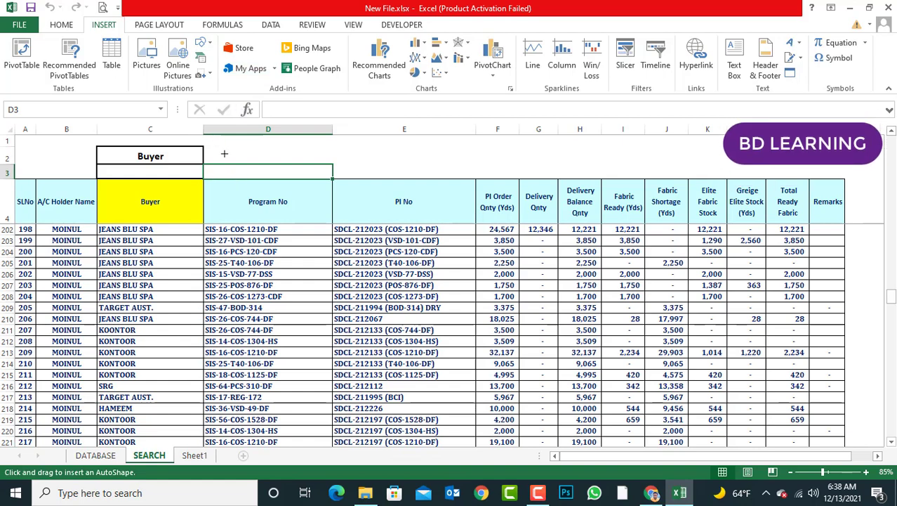
left_click_drag(224, 153, 314, 174)
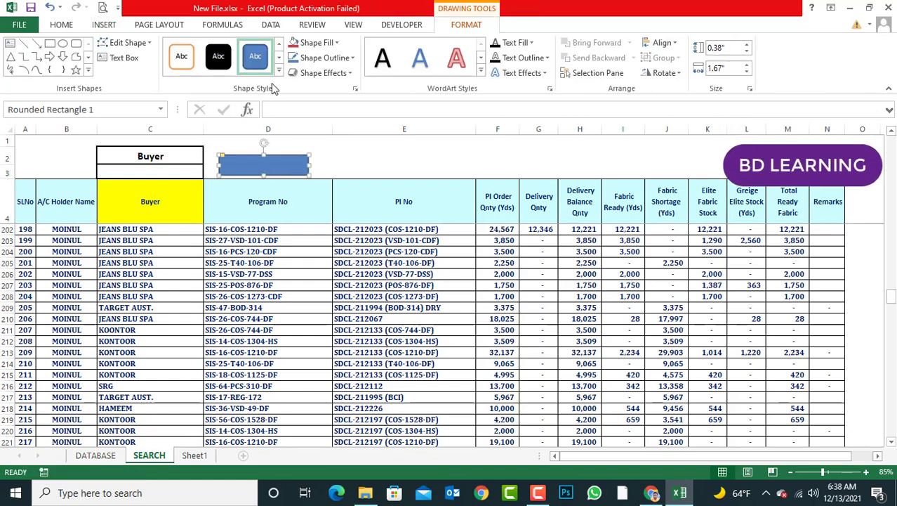
left_click(184, 62)
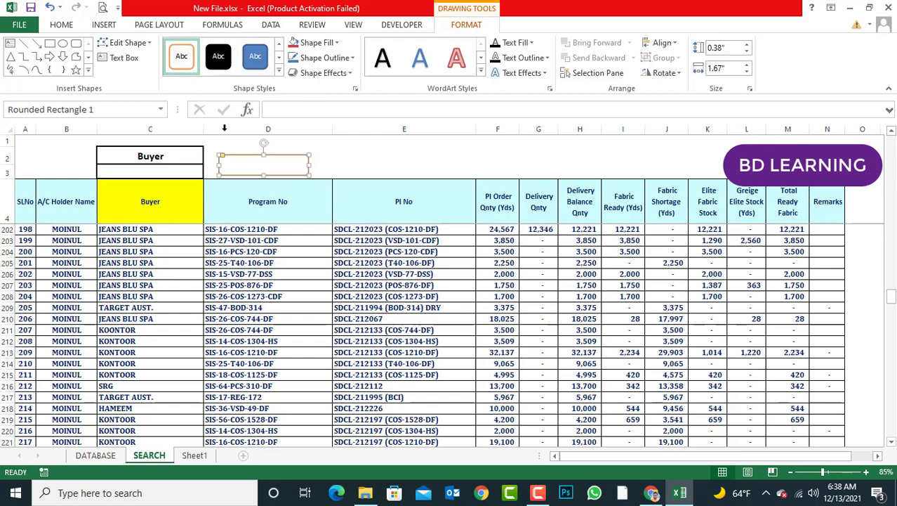
Add the text "Search" to the rounded rectangle
right_click(268, 168)
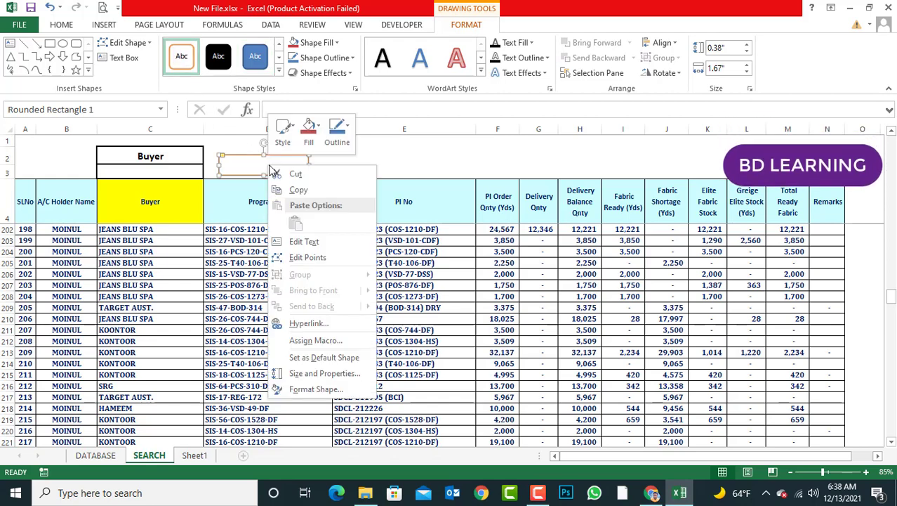
left_click(301, 241)
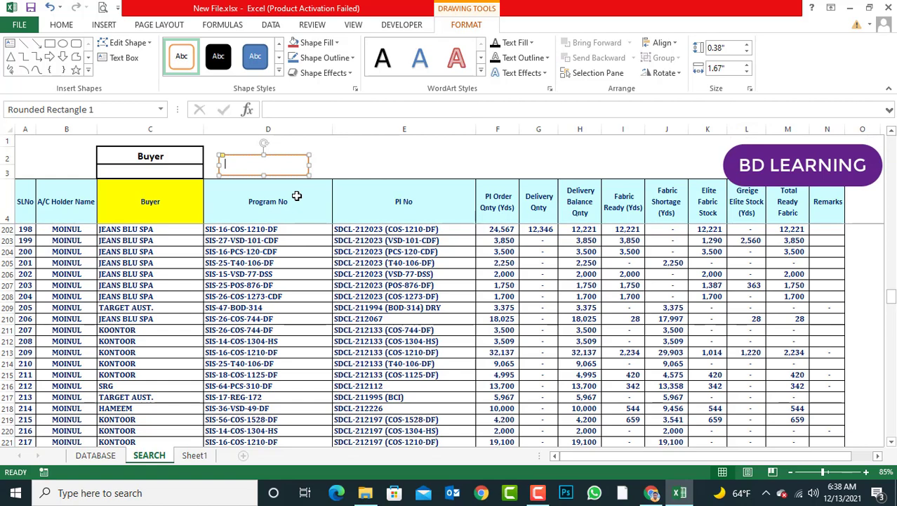
type("Search")
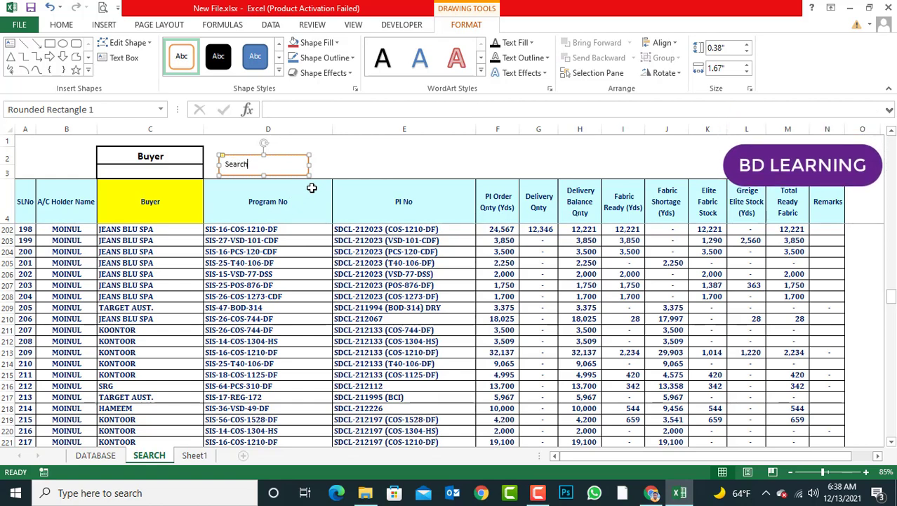
Center the "Search" text horizontally and vertically in its shape, make it bold and enlarge its font
left_click(352, 168)
left_click(274, 164)
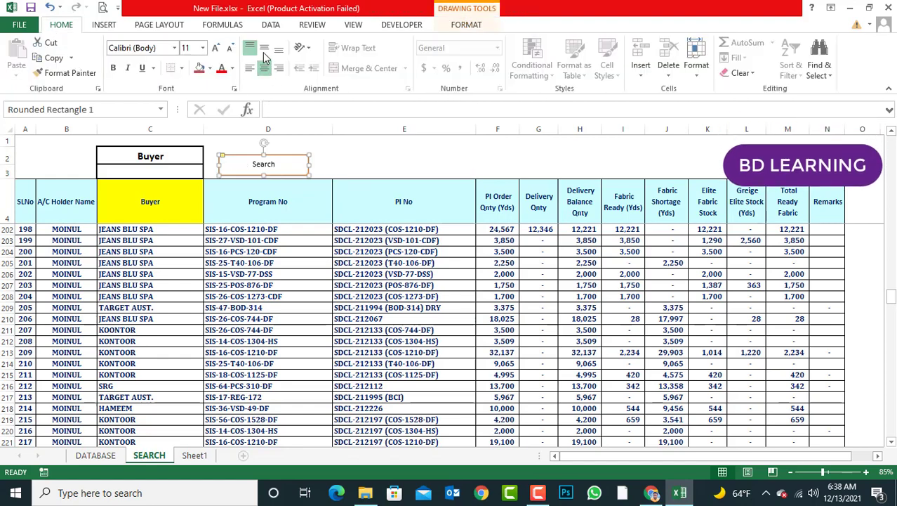
left_click(264, 48)
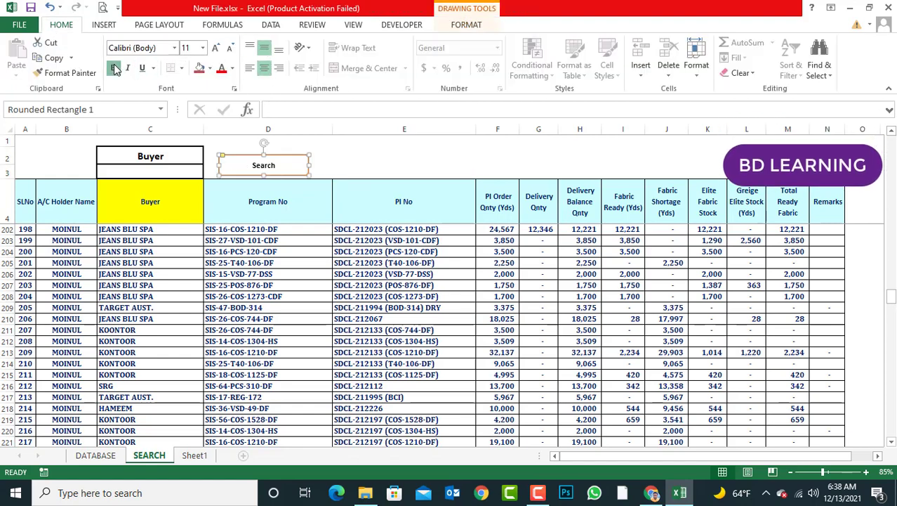
left_click(216, 49)
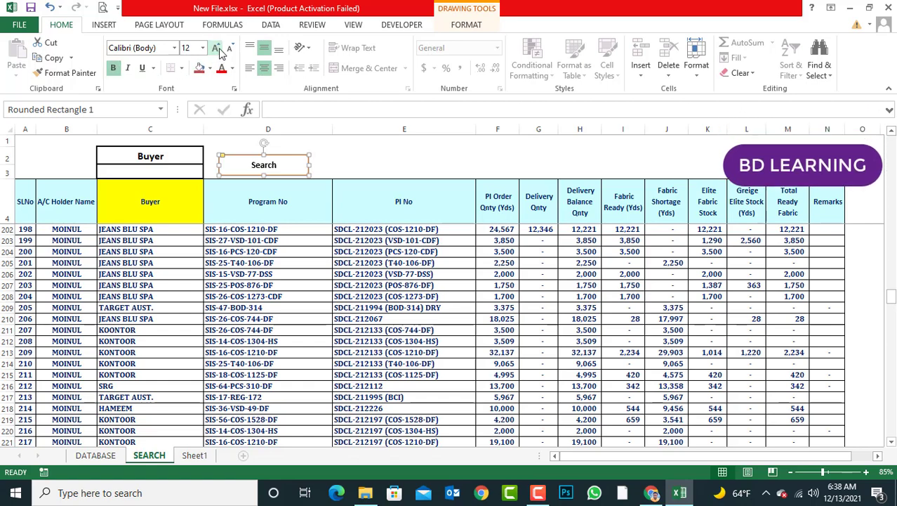
left_click(345, 155)
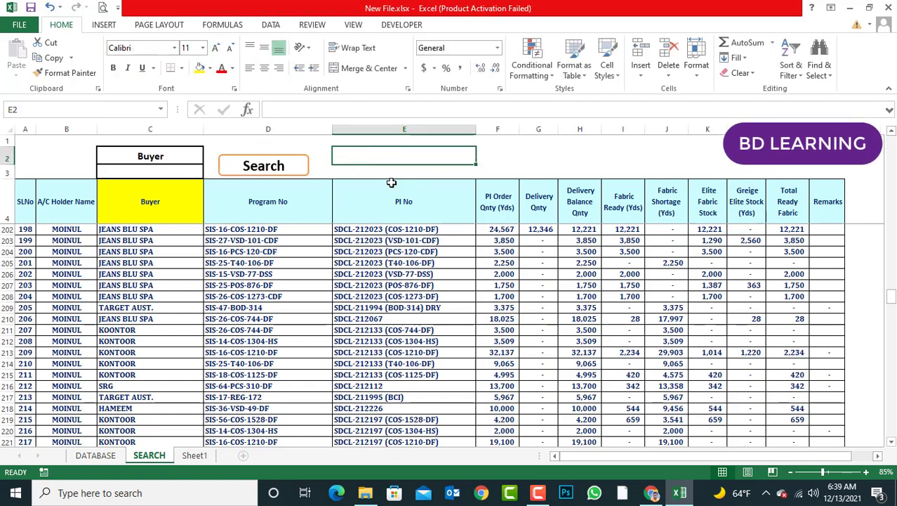
Nudge the Search shape slightly closer to the Buyer criteria cells
left_click(289, 169)
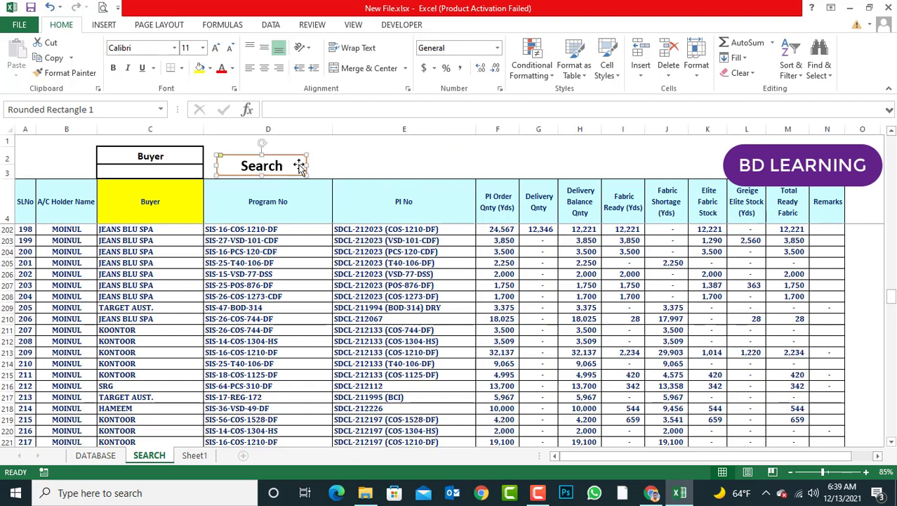
left_click(344, 155)
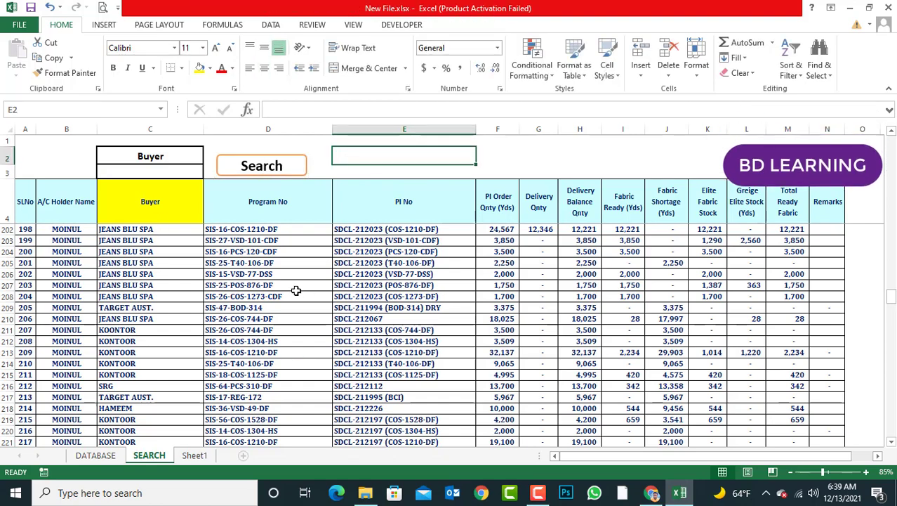
right_click(271, 165)
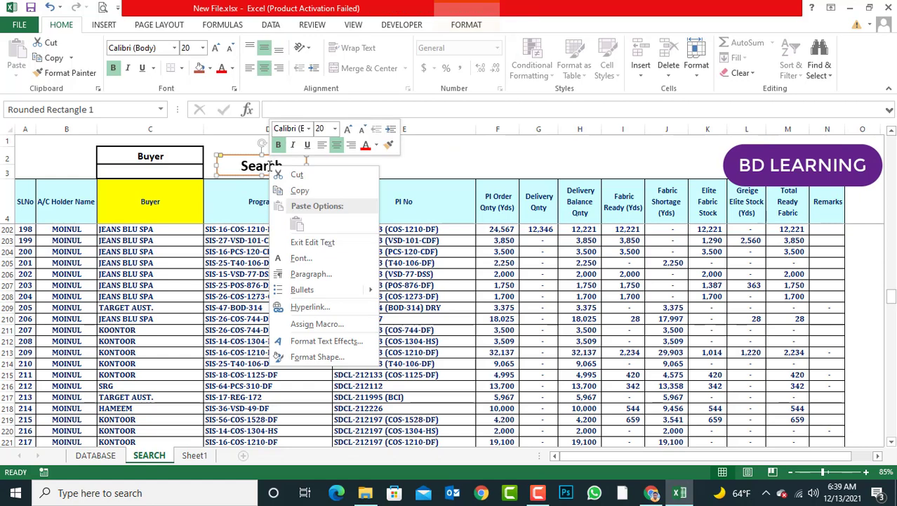
left_click(491, 160)
left_click(412, 160)
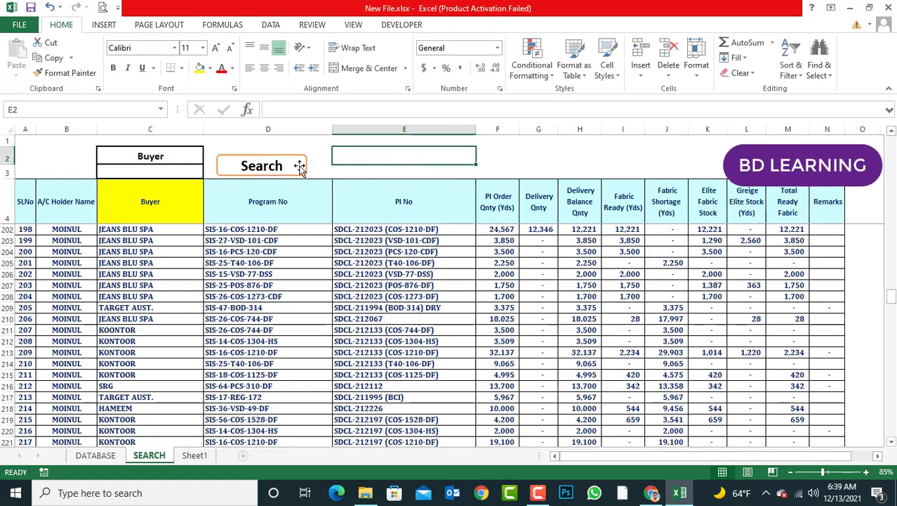
Assign the PERSONAL.XLSB!NewDatabase macro to the Search shape and deselect it
right_click(262, 166)
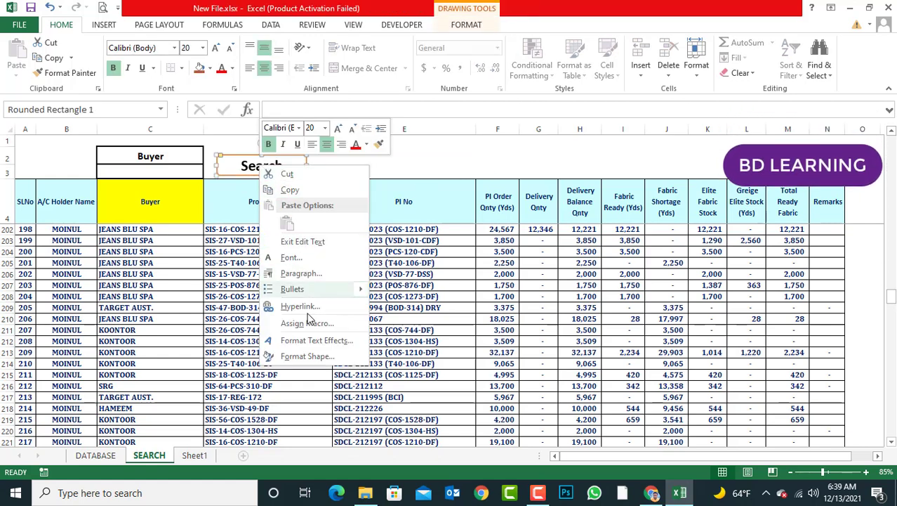
left_click(307, 323)
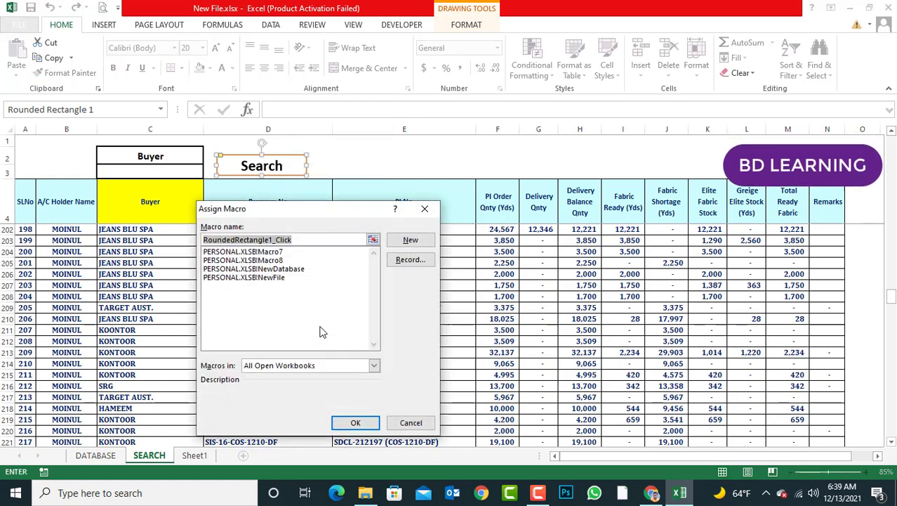
left_click(269, 270)
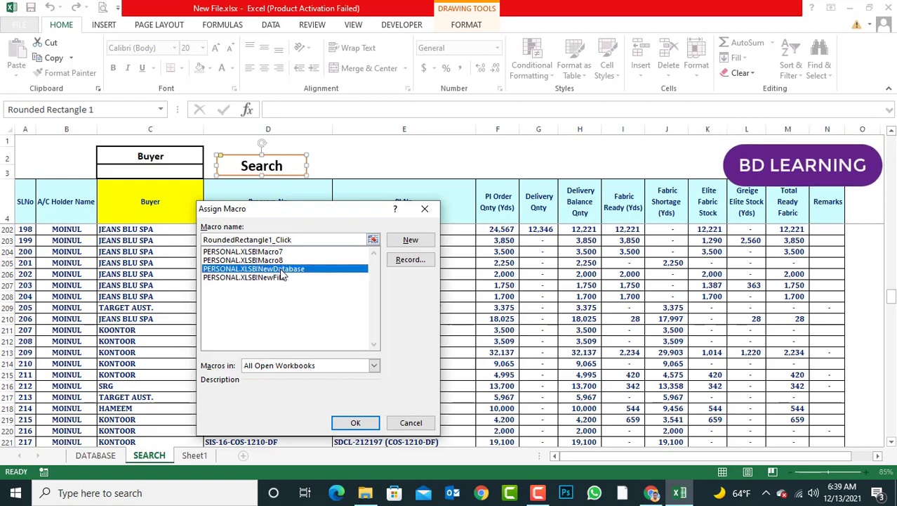
left_click(356, 422)
left_click(340, 307)
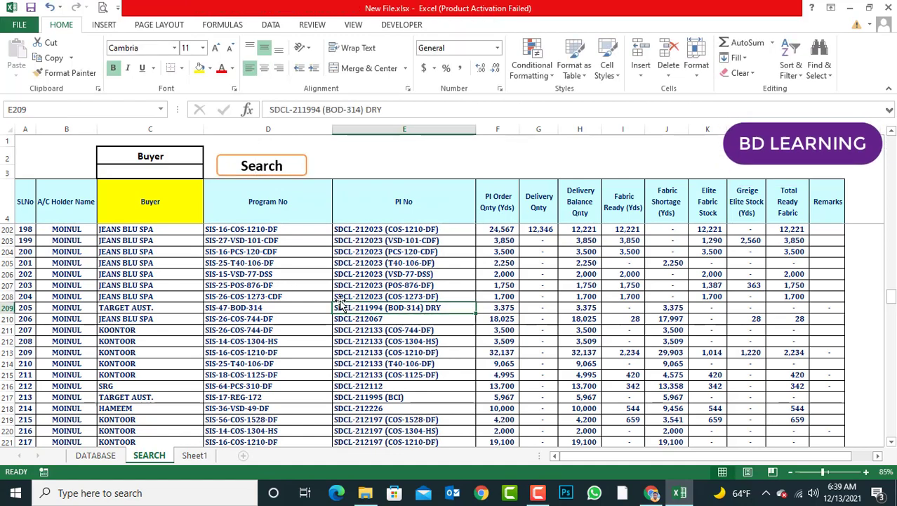
Enter "h" as the Buyer criteria in cell C3 and run the Search macro to list the matching rows
left_click(166, 172)
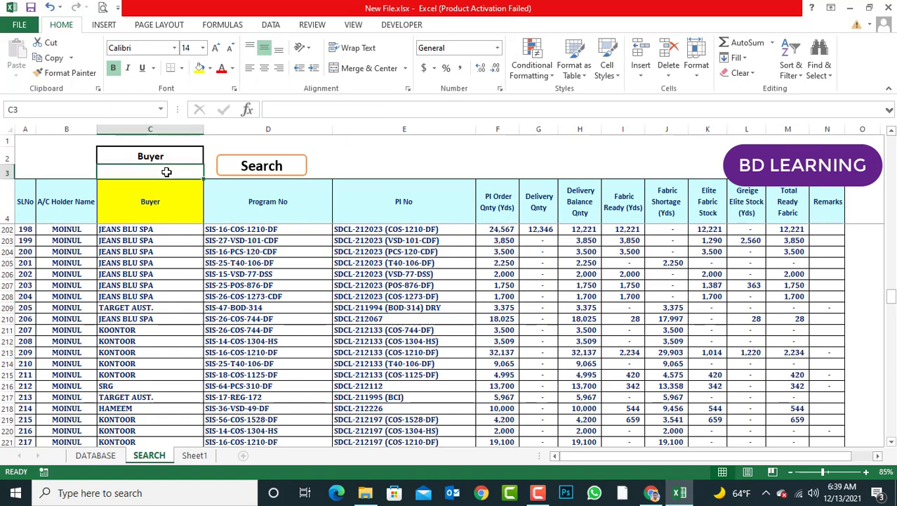
type("h")
left_click(220, 285)
left_click(260, 166)
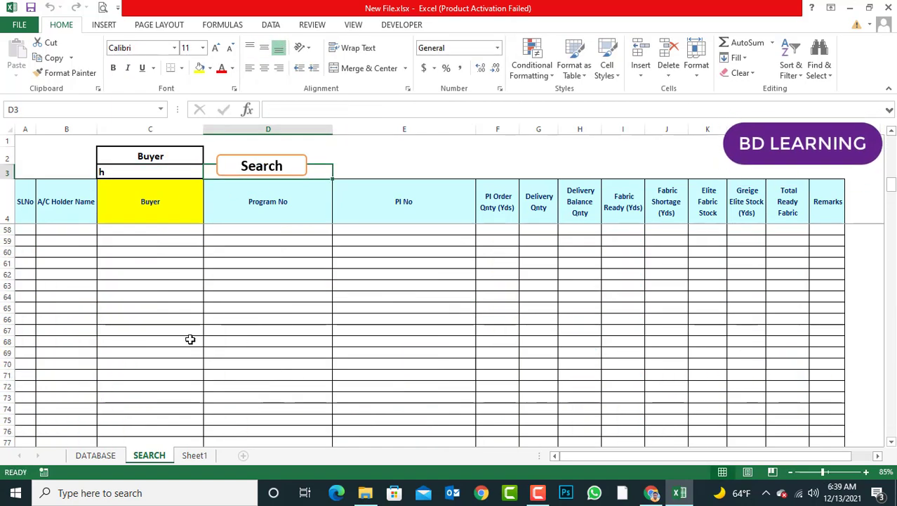
scroll(190, 339, "up", 5)
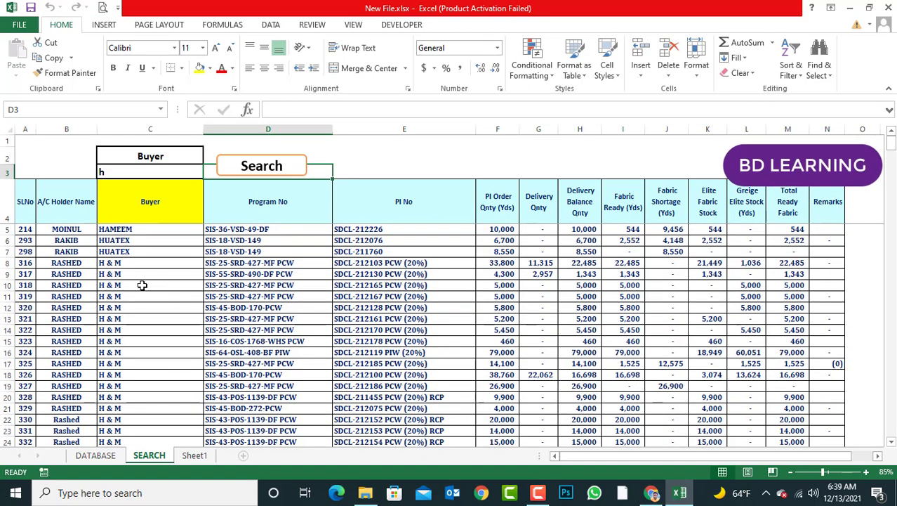
Try copying the H & M entry from cell C8 into the Buyer criteria cell C3, and undo the paste
left_click(132, 264)
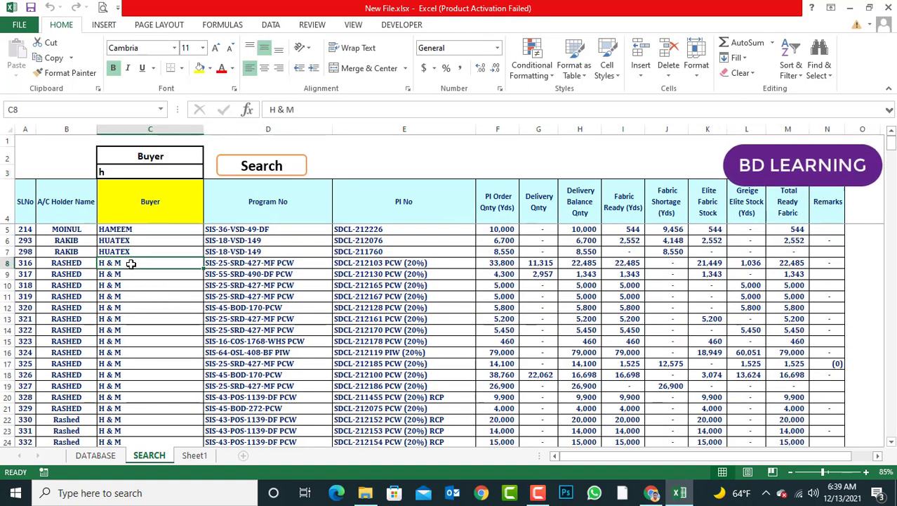
left_click(160, 173)
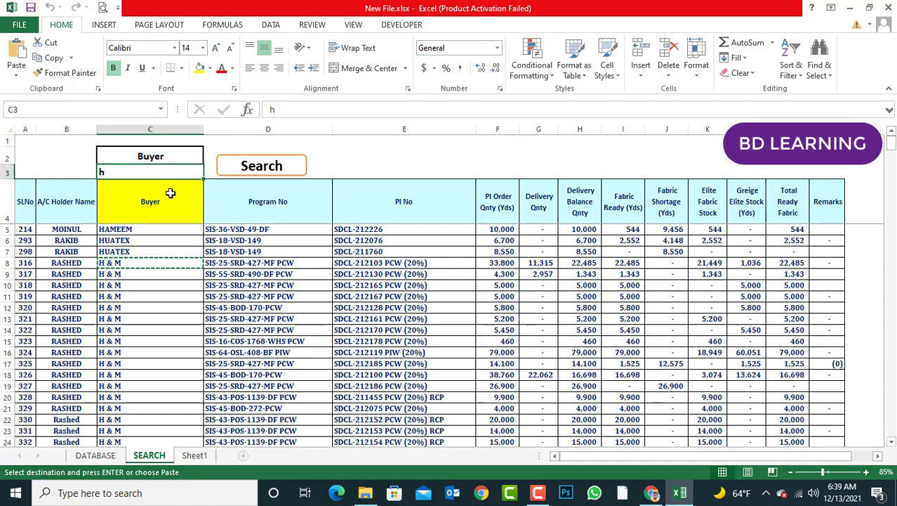
type("H & M")
left_click(201, 289)
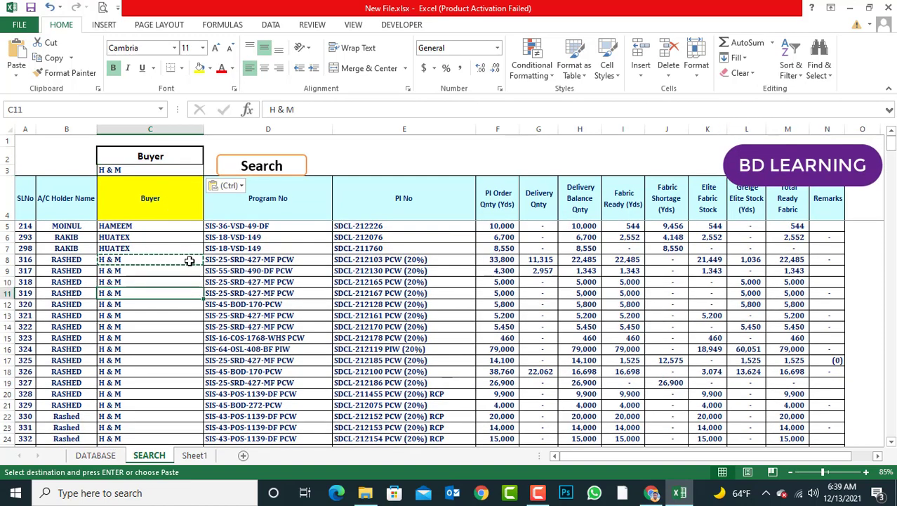
key("ctrl+z")
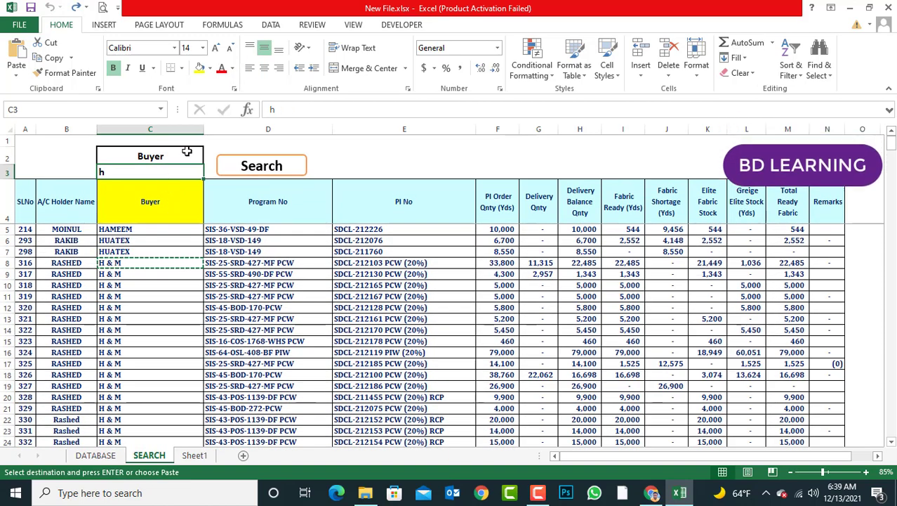
key("Escape")
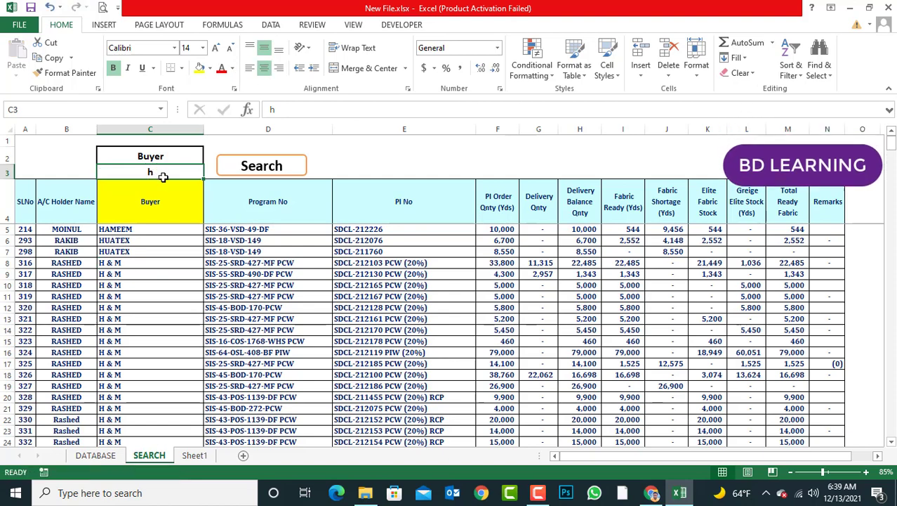
Set the Buyer criteria in C3 to H & M, run the search and look through the extracted rows
type("h")
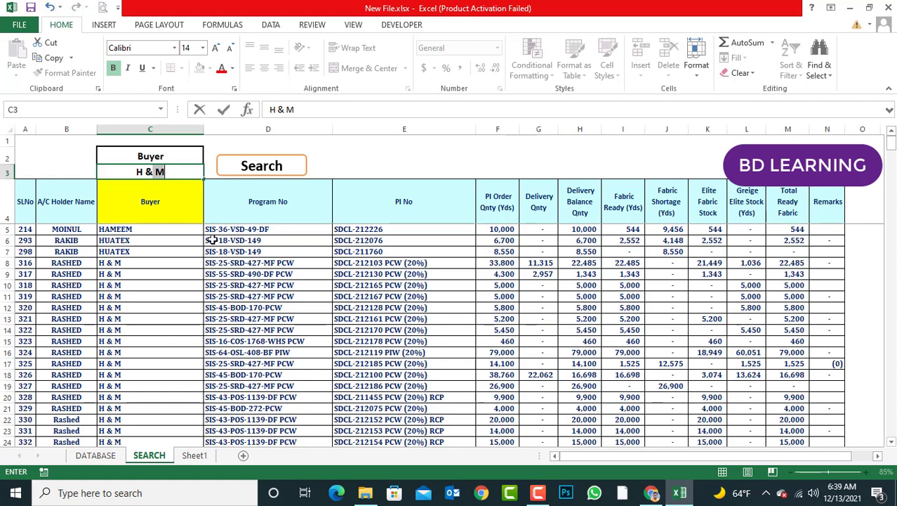
key("Tab")
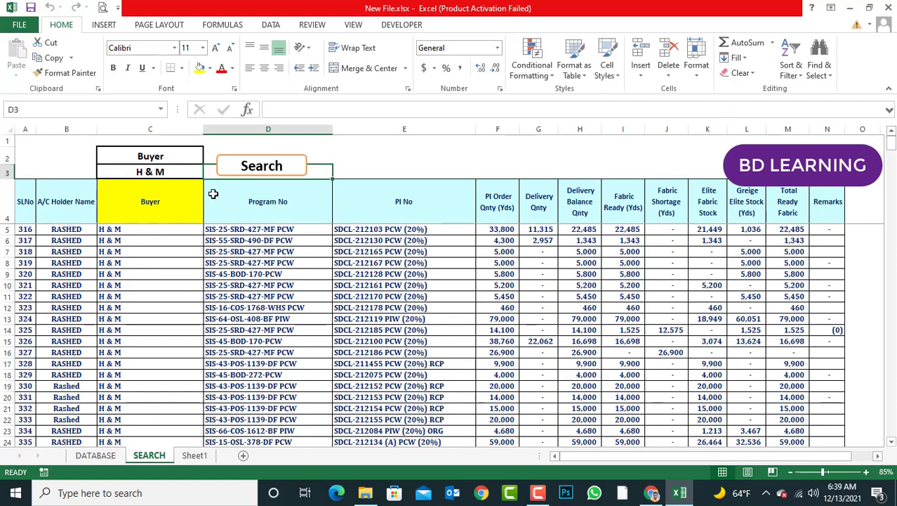
scroll(180, 324, "down", 7)
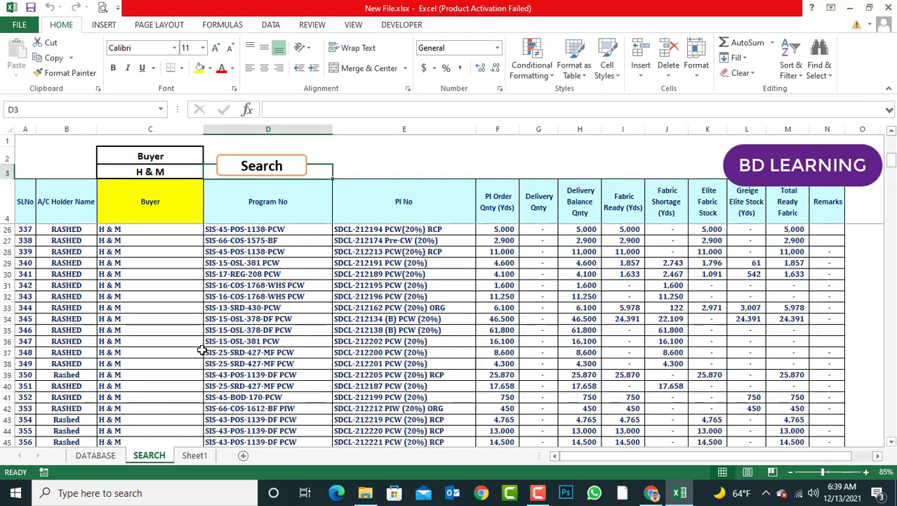
scroll(203, 349, "up", 7)
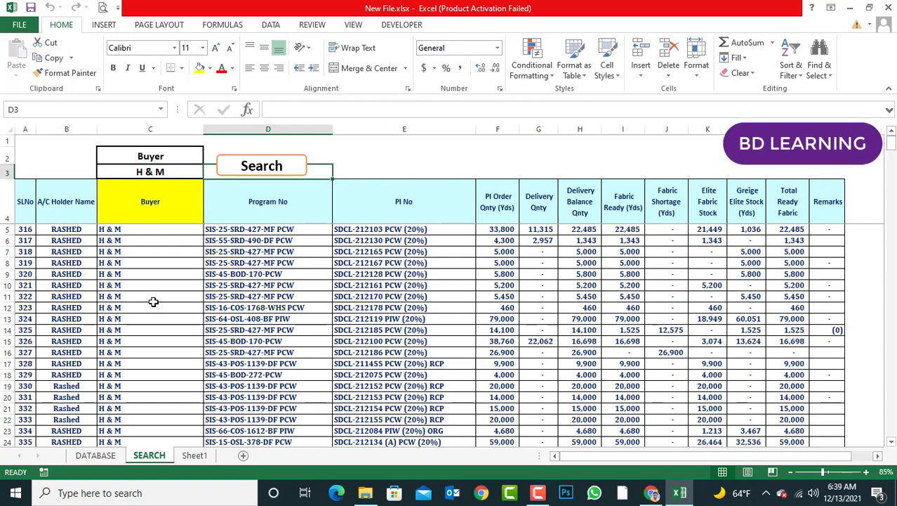
scroll(158, 321, "down", 9)
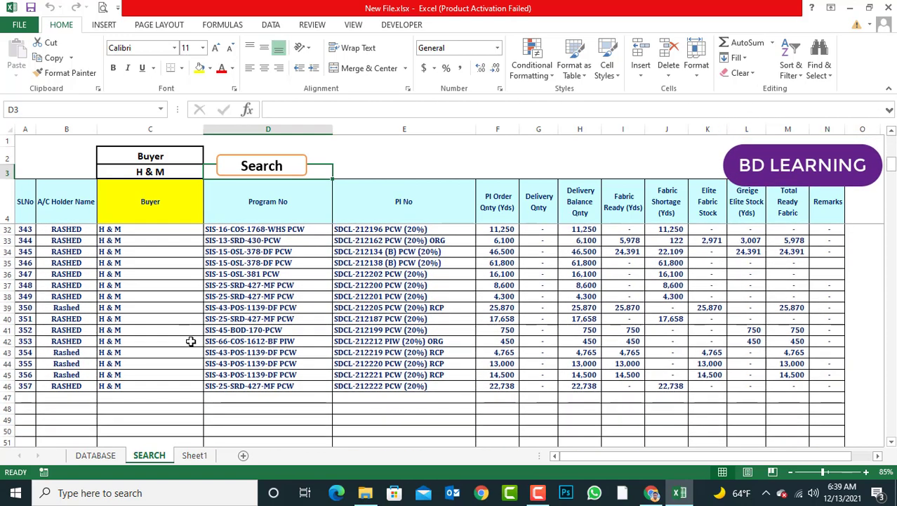
left_click(281, 271)
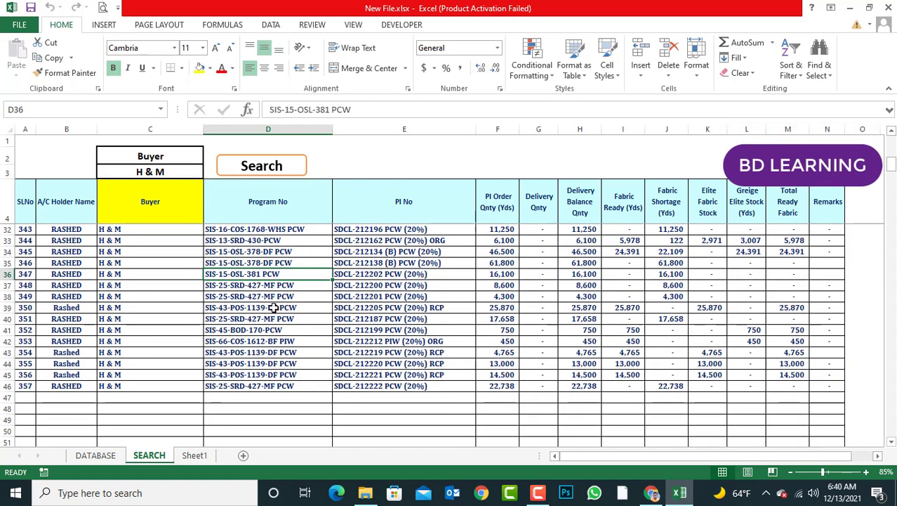
scroll(290, 287, "up", 6)
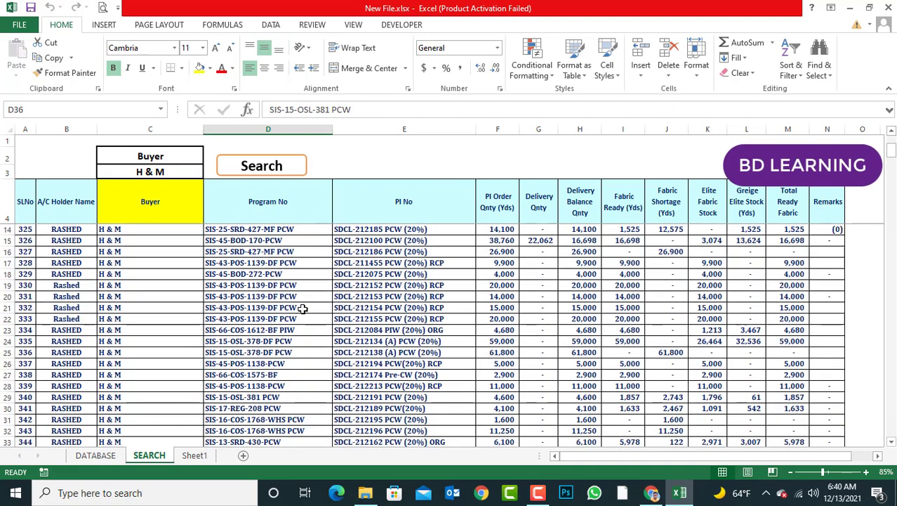
scroll(239, 281, "down", 4)
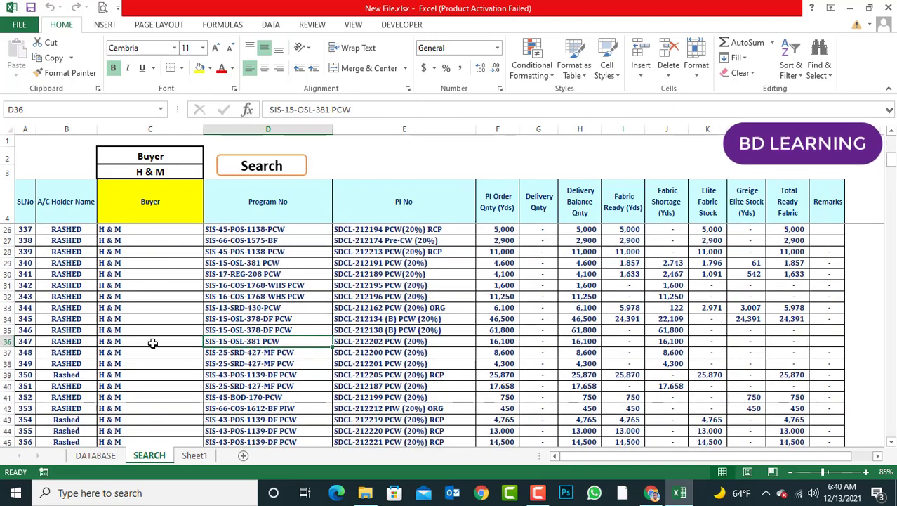
scroll(160, 374, "down", 1)
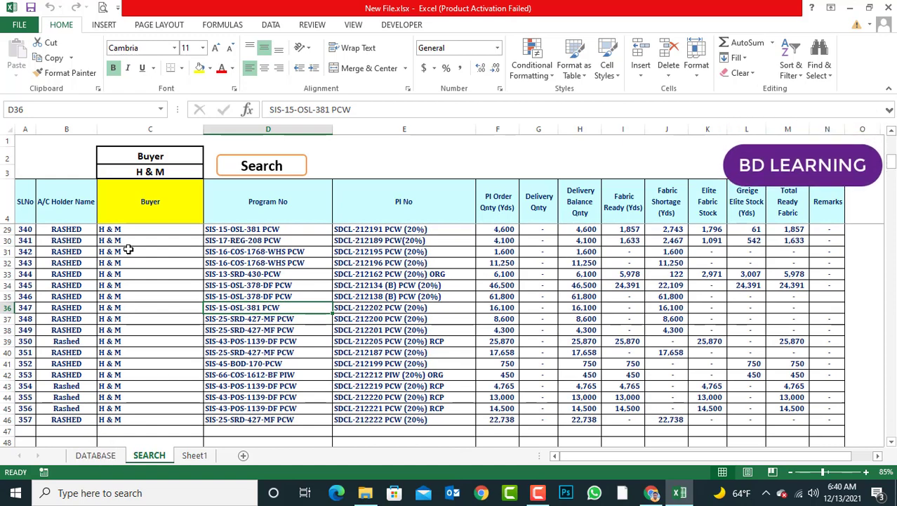
Set the Buyer criteria in C3 to "B", run the search and look over the extracted rows
left_click(152, 177)
type("Buyer")
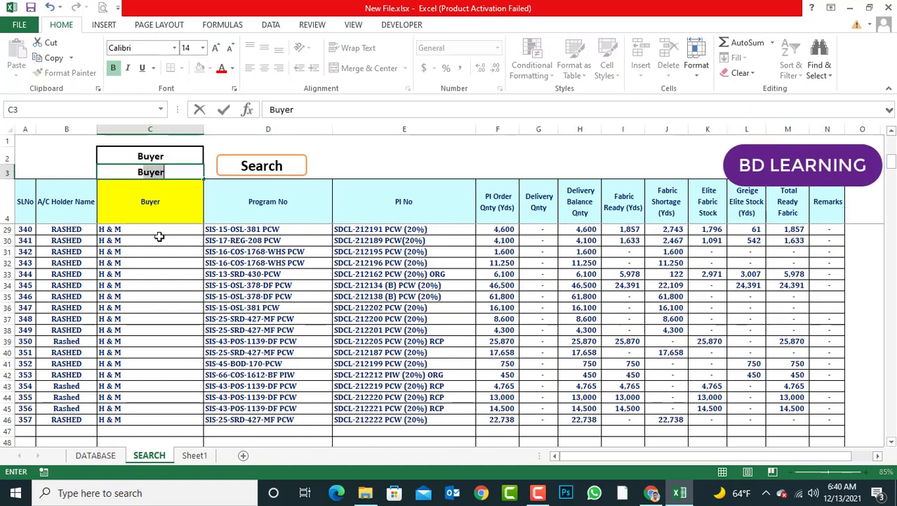
left_click(160, 272)
left_click(153, 174)
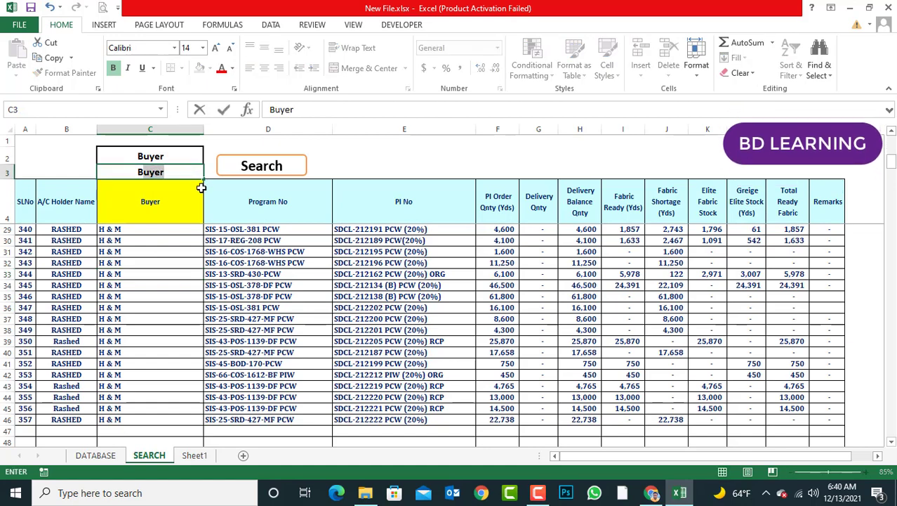
type("B")
left_click(267, 173)
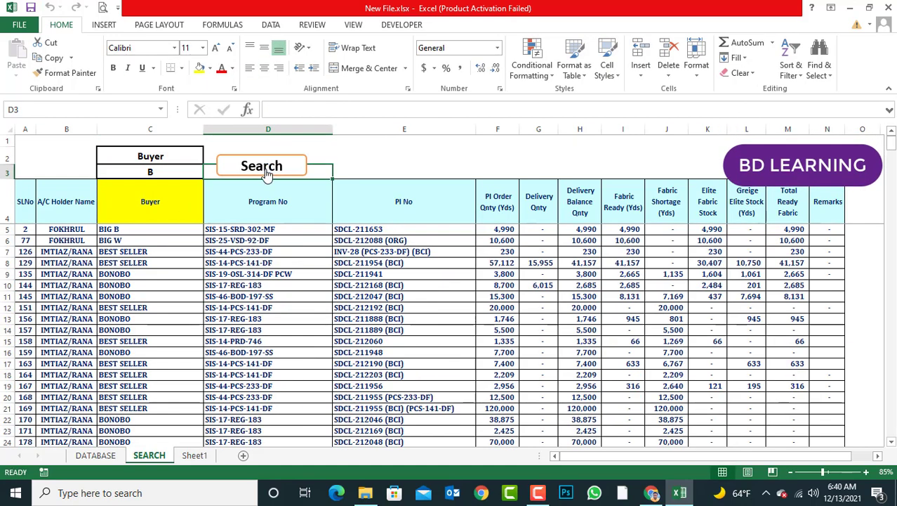
scroll(170, 309, "down", 5)
scroll(151, 333, "up", 5)
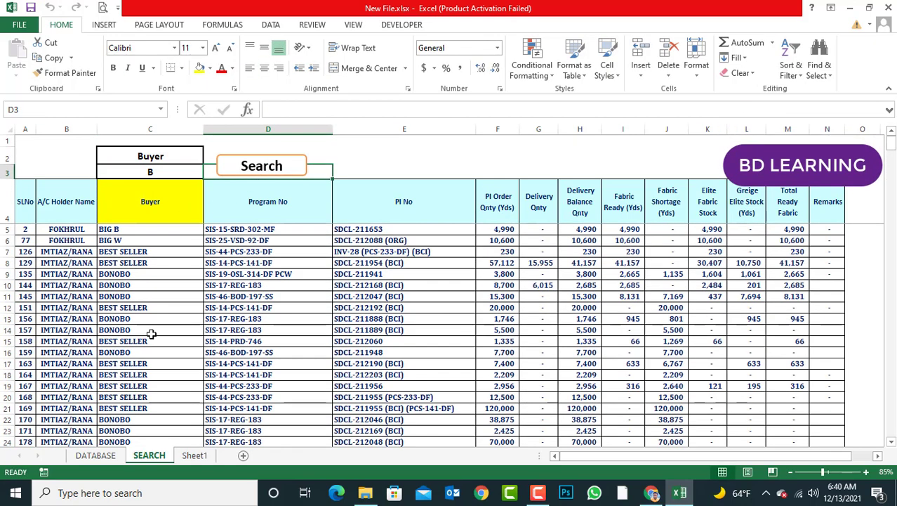
scroll(165, 312, "down", 2)
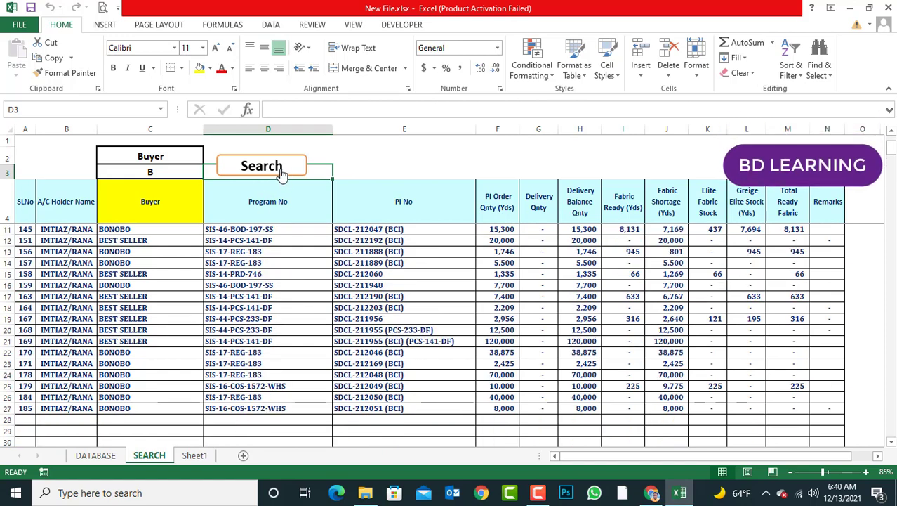
left_click(276, 174)
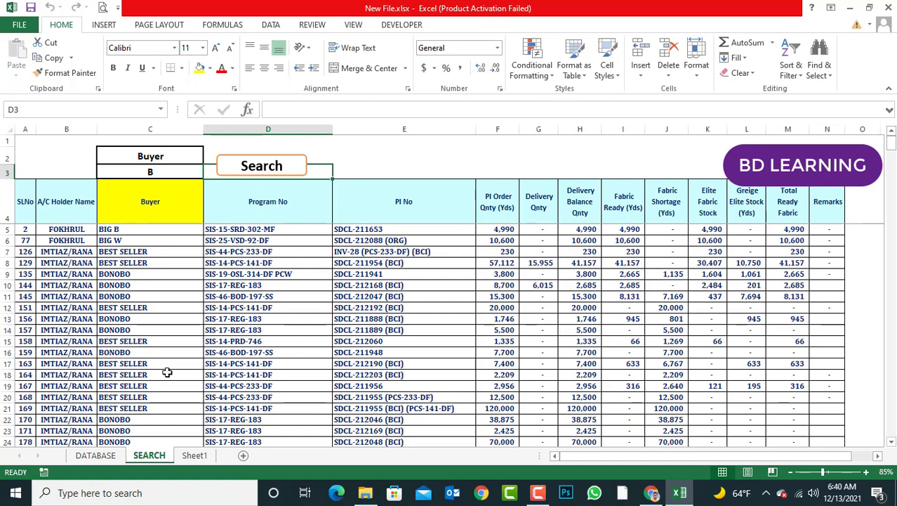
left_click(132, 320)
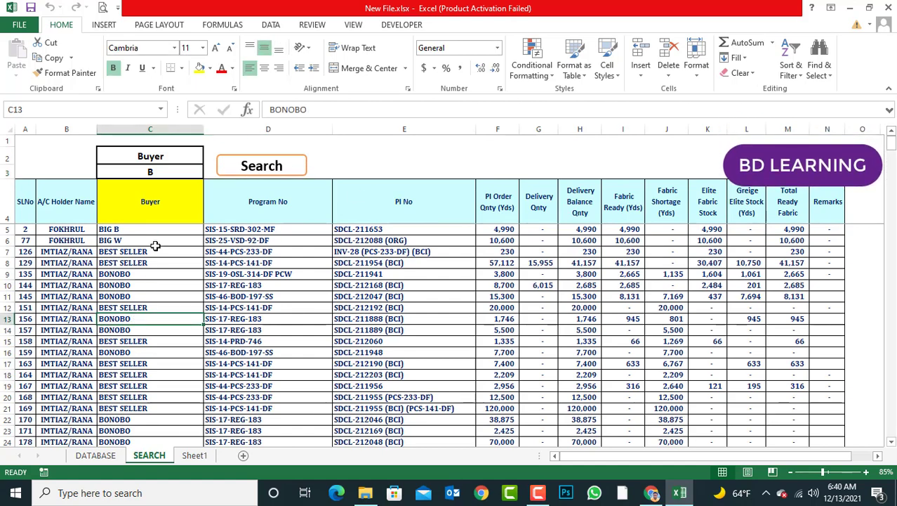
Set the Buyer criteria in C3 to "M", run the search and reselect C3 after checking the rows
left_click(169, 173)
type("M")
key("Return")
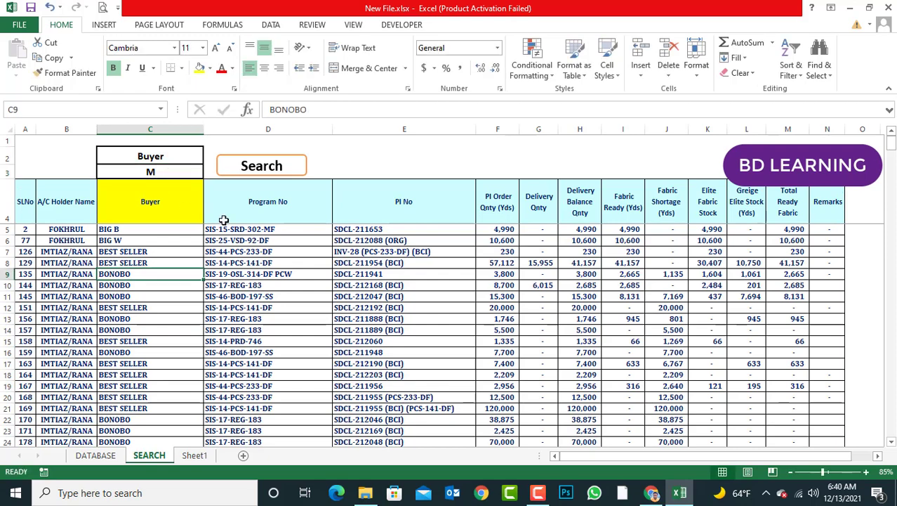
left_click(265, 169)
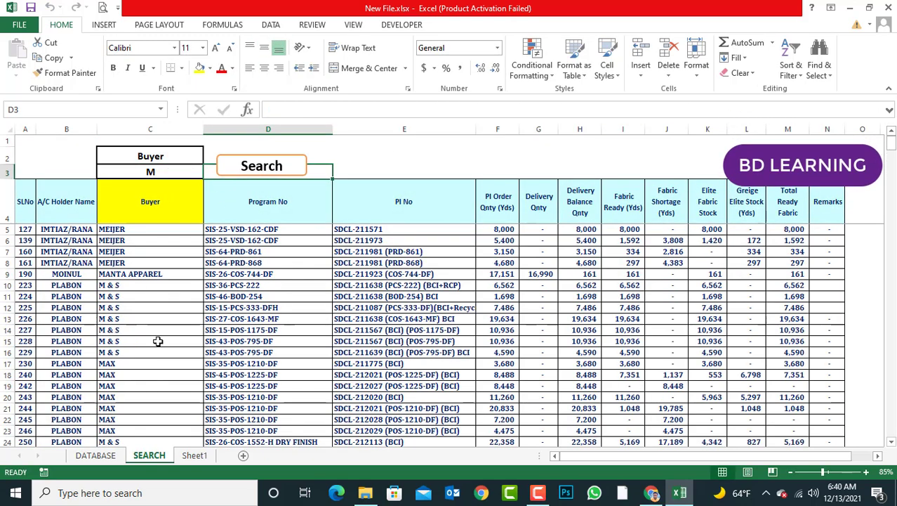
scroll(159, 337, "down", 2)
left_click(154, 170)
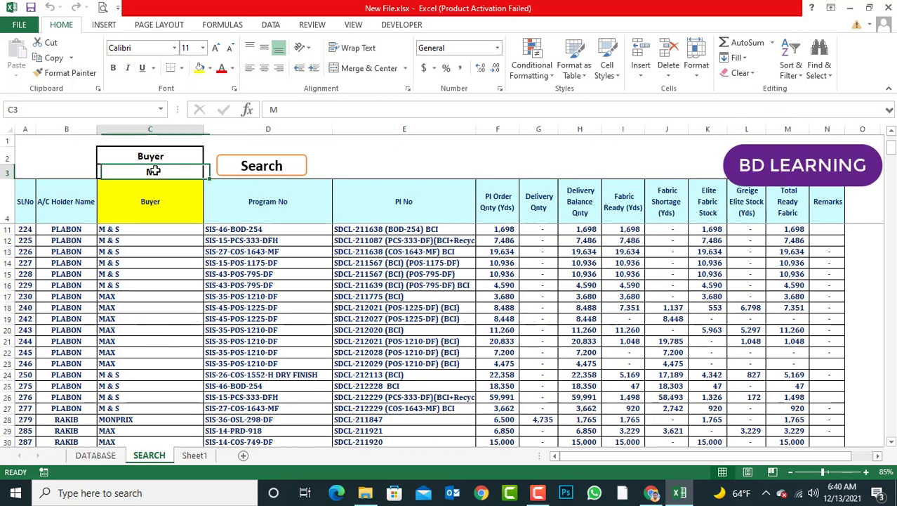
Set the Buyer criteria in C3 to "N", run the search and check the extracted rows
type("N")
left_click(199, 263)
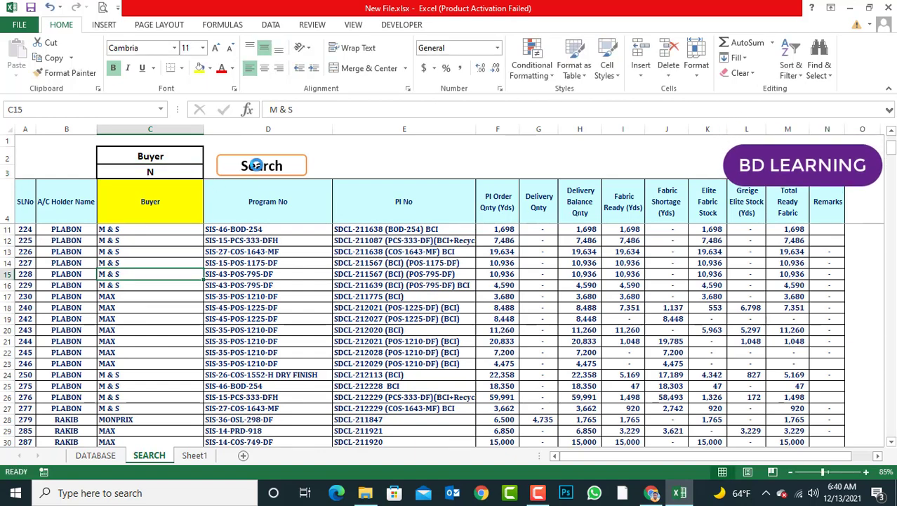
left_click(255, 166)
left_click(185, 244)
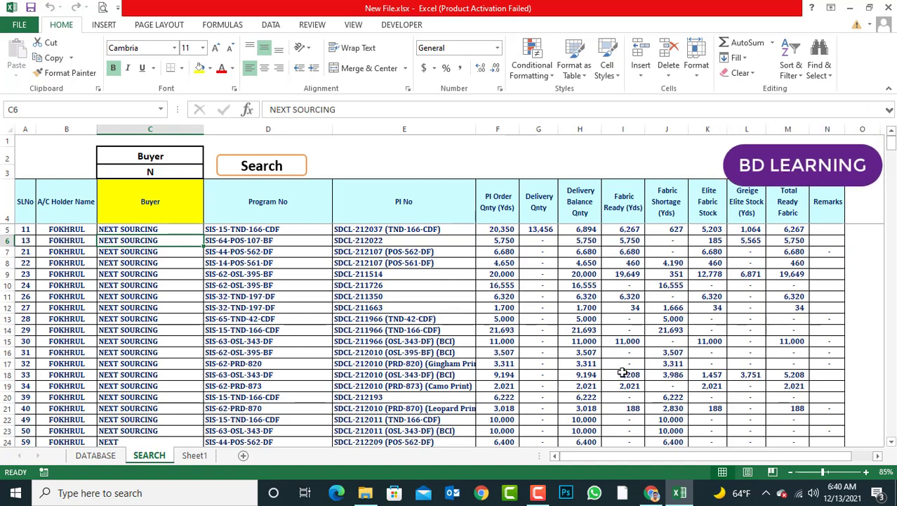
Open the code of the NewDatabase macro assigned to the Search button for editing
right_click(267, 166)
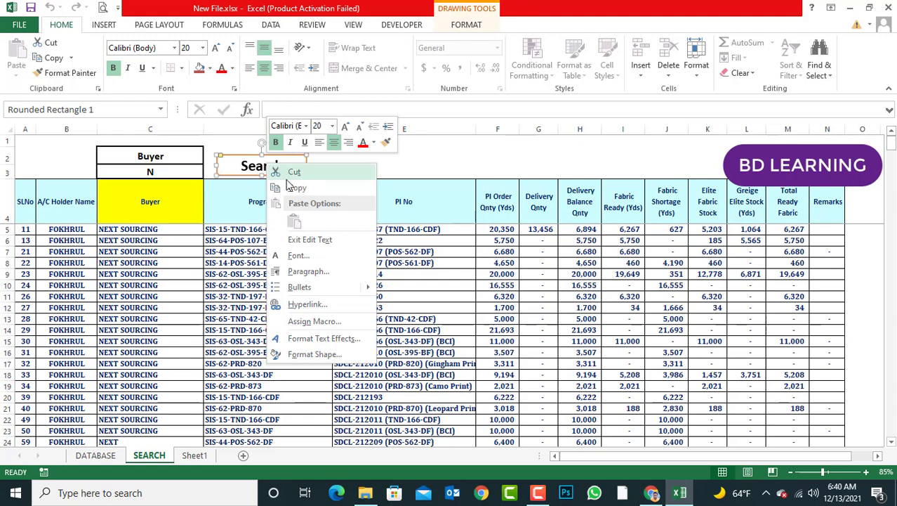
left_click(306, 321)
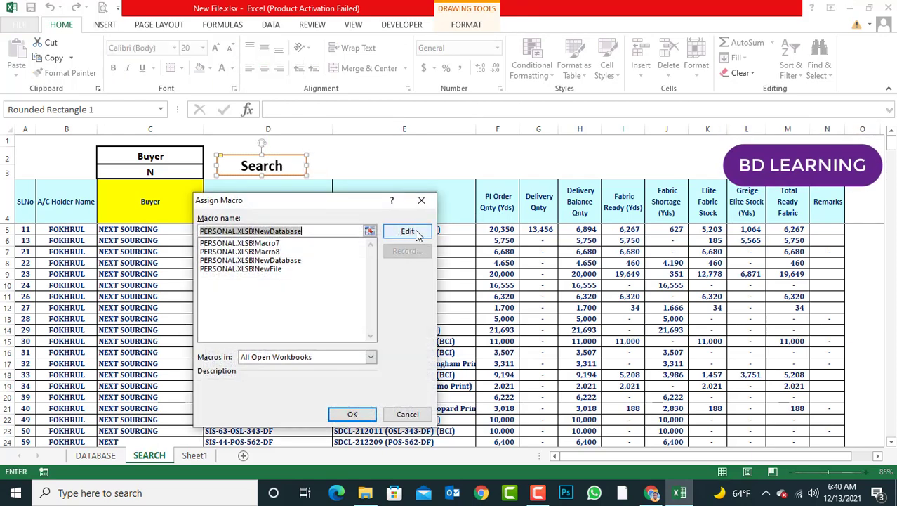
left_click(415, 233)
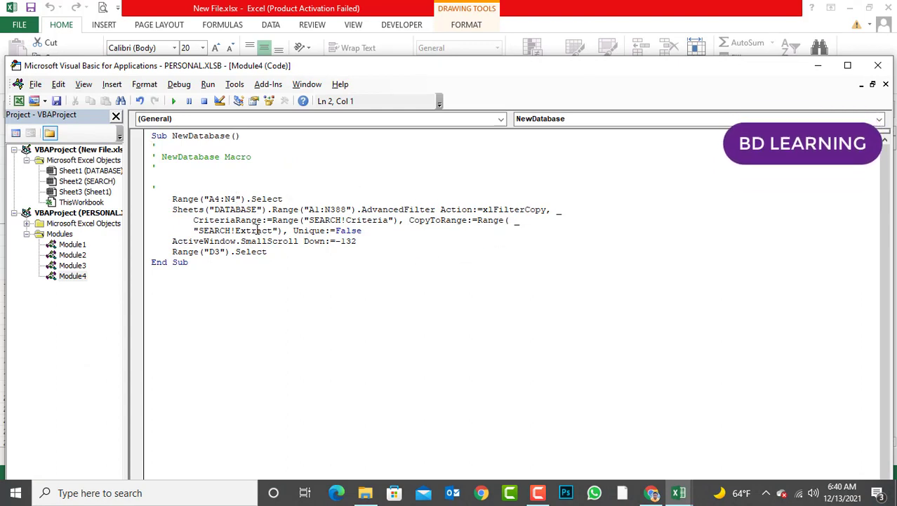
Insert the line Application.ScreenUpdating = False above Range("A4:N4").Select in the NewDatabase macro and close the code editor
left_click(176, 195)
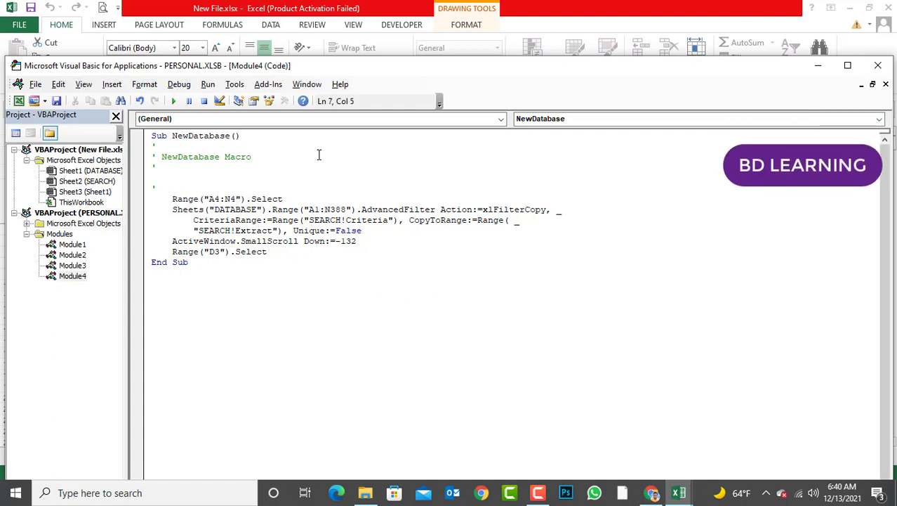
key("Return")
key("Up")
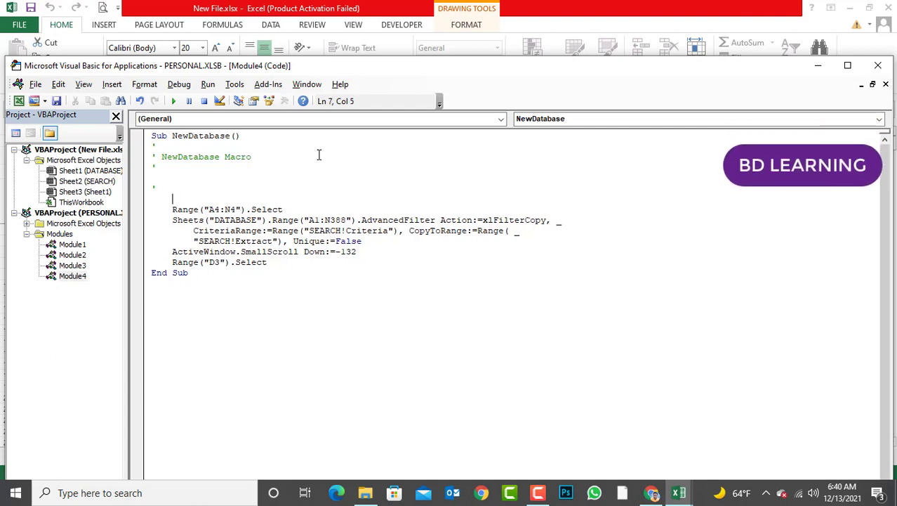
type("A")
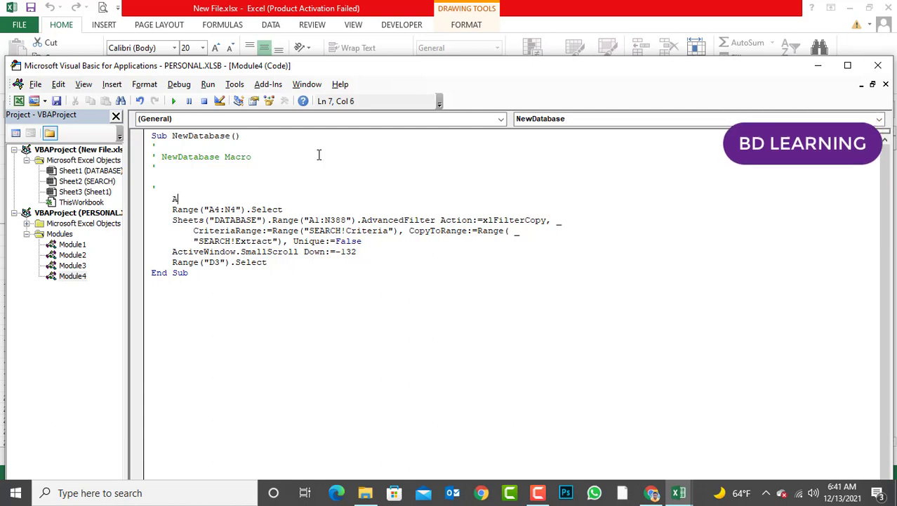
type("ppl")
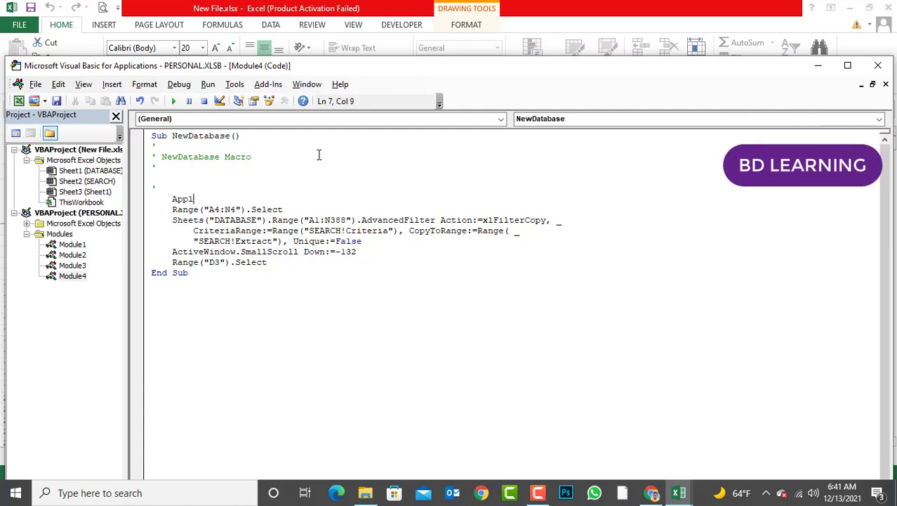
type("ication.sc")
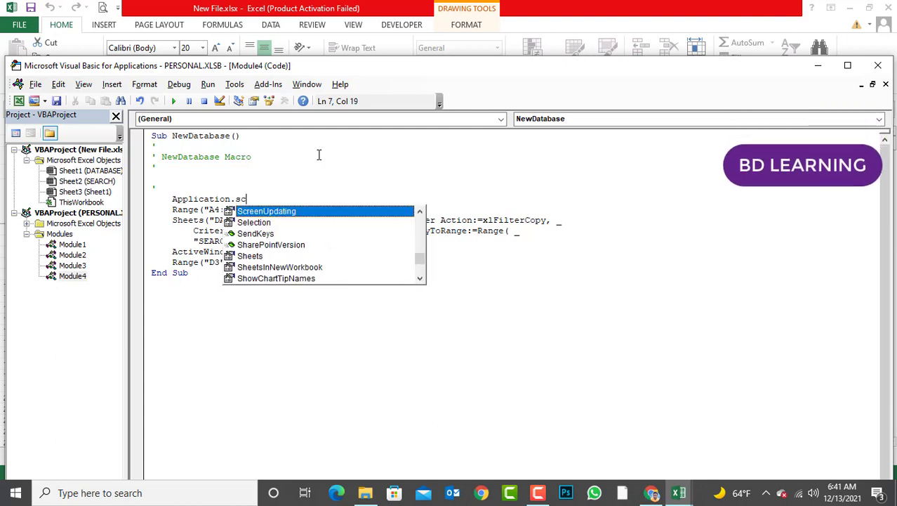
key("Tab")
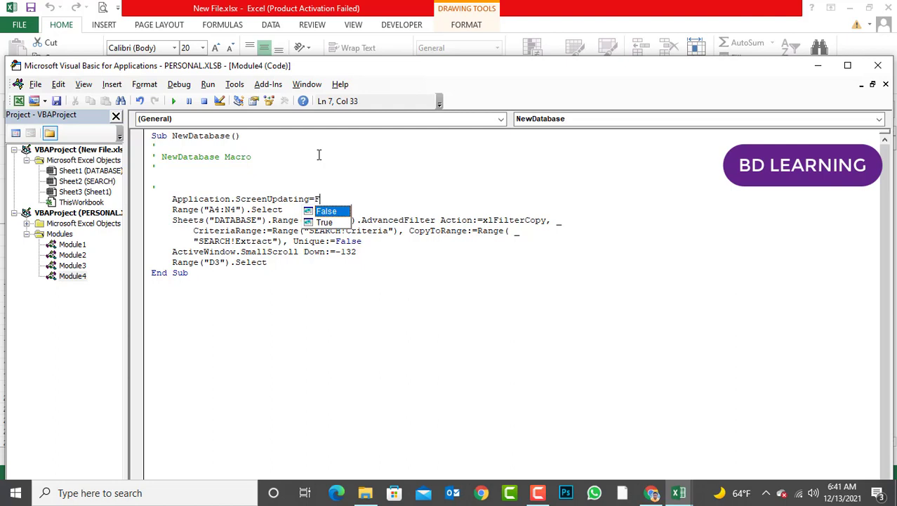
type("=F")
key("Tab")
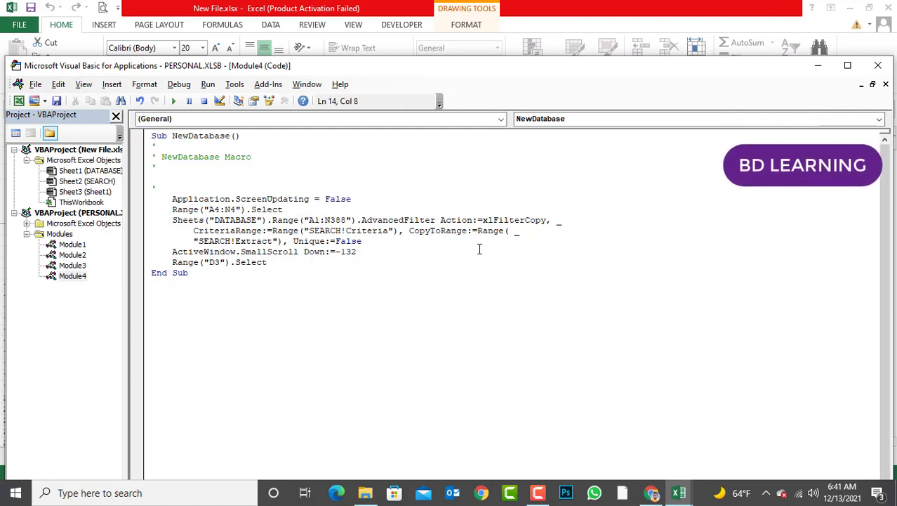
left_click(878, 66)
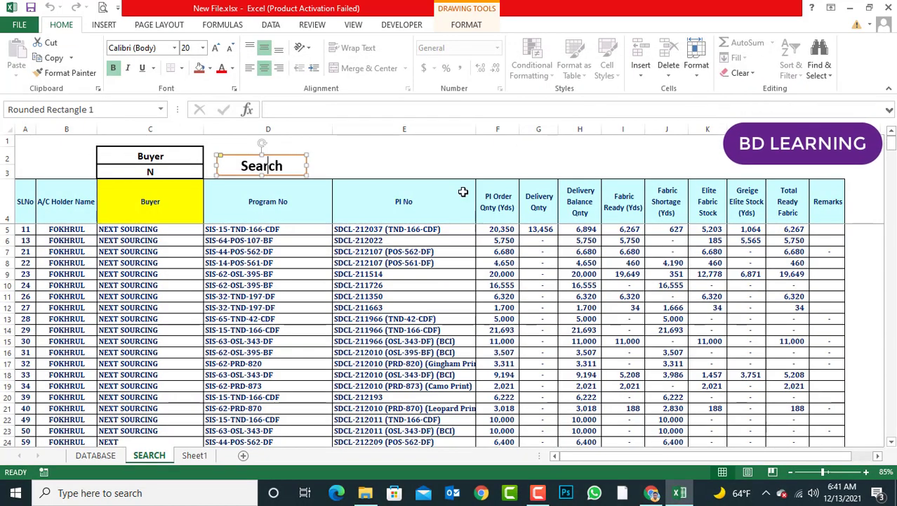
Deselect the Search button shape and rerun the search with the current Buyer criteria to test the edited macro
key("Escape")
scroll(217, 295, "down", 1)
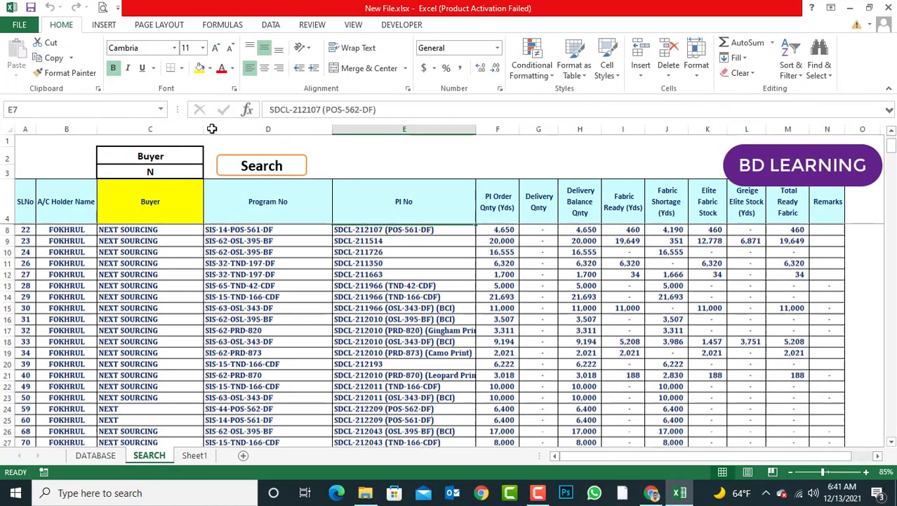
left_click(255, 169)
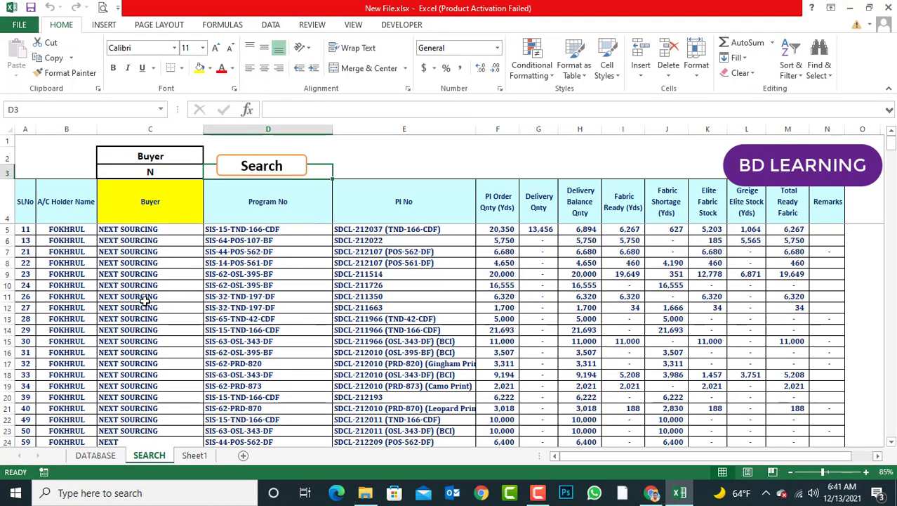
Set the Buyer criteria in C3 to "h", run the search and look through the extracted rows
left_click(163, 171)
type("h")
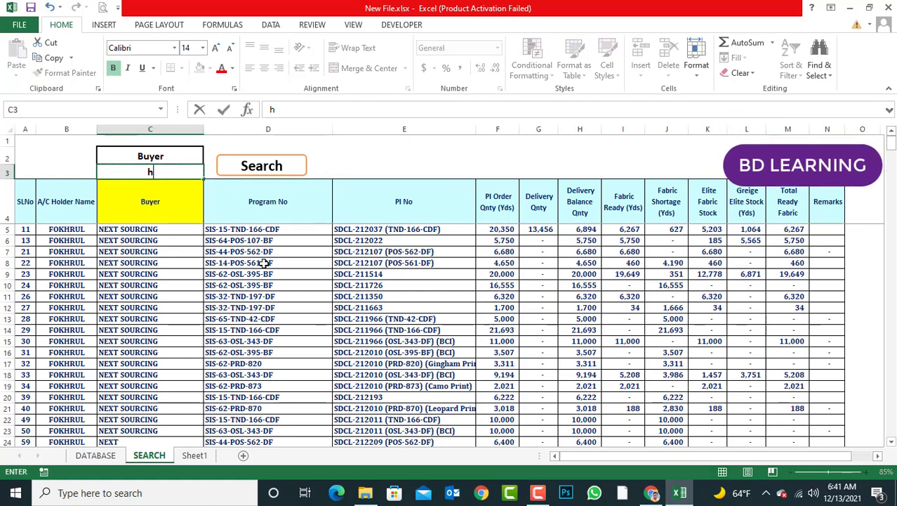
left_click(261, 262)
left_click(289, 172)
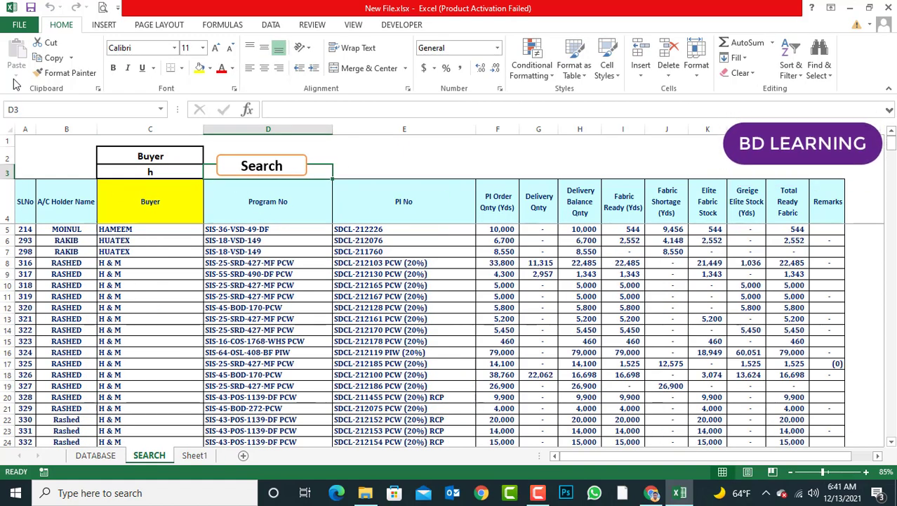
left_click(278, 263)
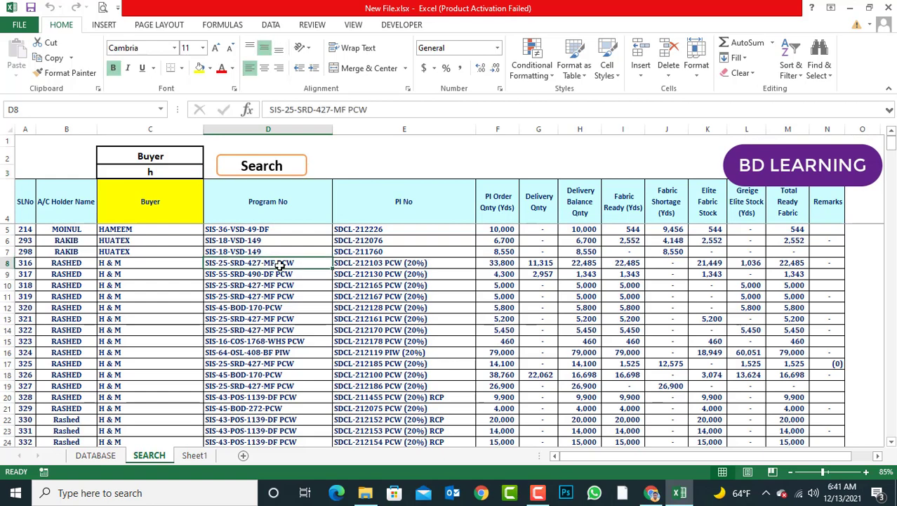
scroll(455, 274, "down", 2)
scroll(455, 274, "down", 6)
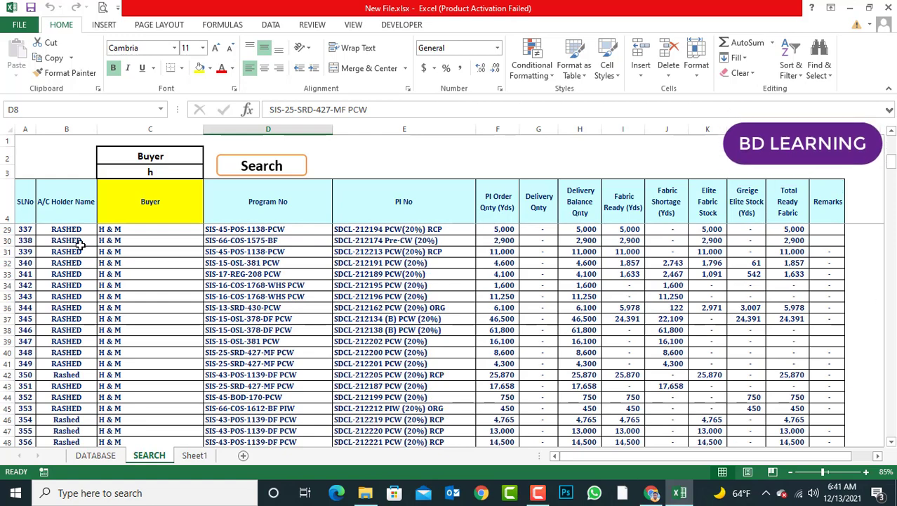
scroll(35, 219, "up", 8)
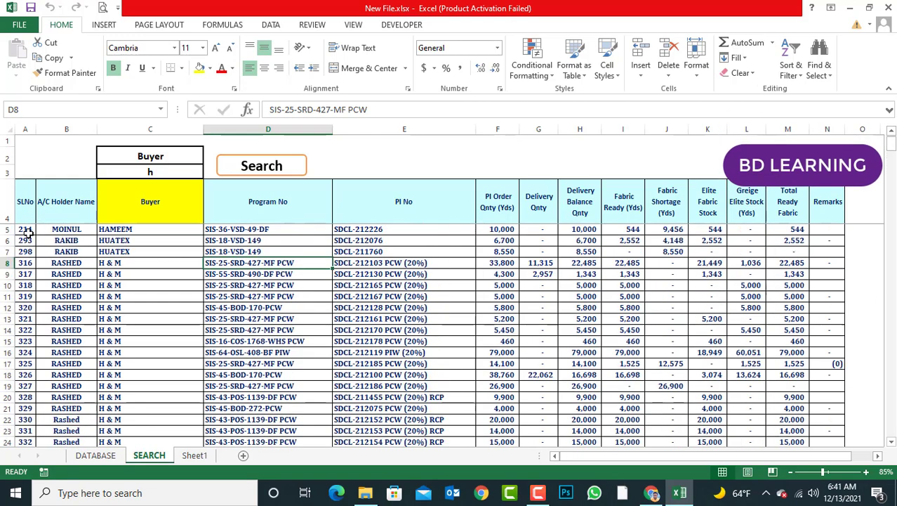
Clear the extracted rows in A5:N49 below the headers and run the search again to refill them
left_click(26, 214)
key("Down")
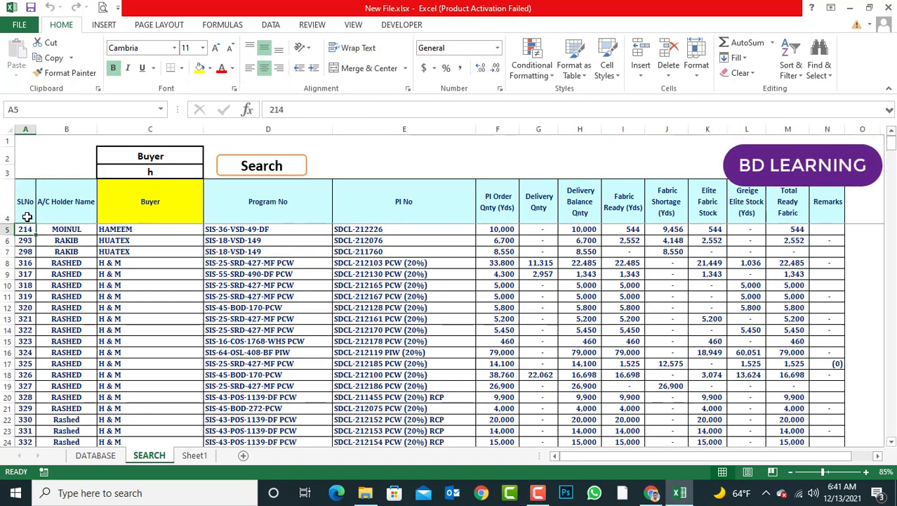
left_click_drag(26, 236, 815, 483)
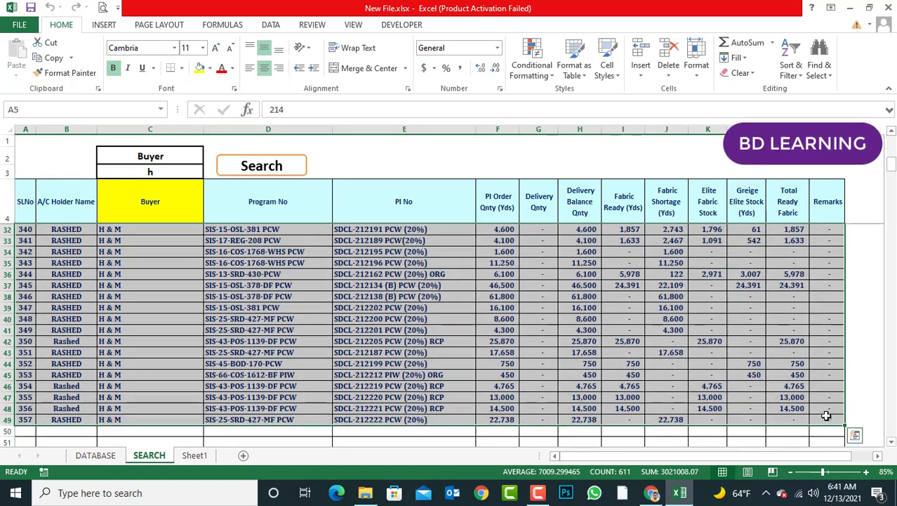
key("Delete")
left_click(296, 350)
left_click(266, 171)
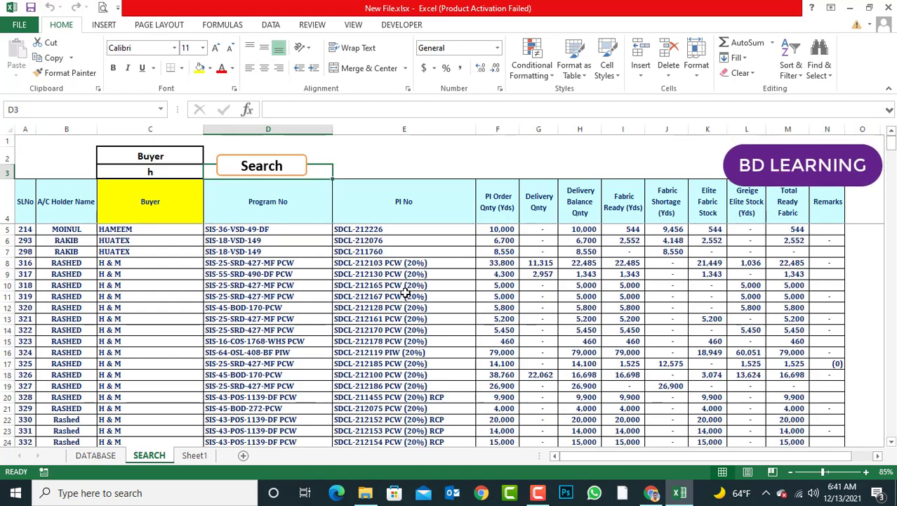
Draw a rounded rectangle about 2.17" wide and 0.34" high beside the Search button, over column E in rows 2 and 3
left_click(367, 156)
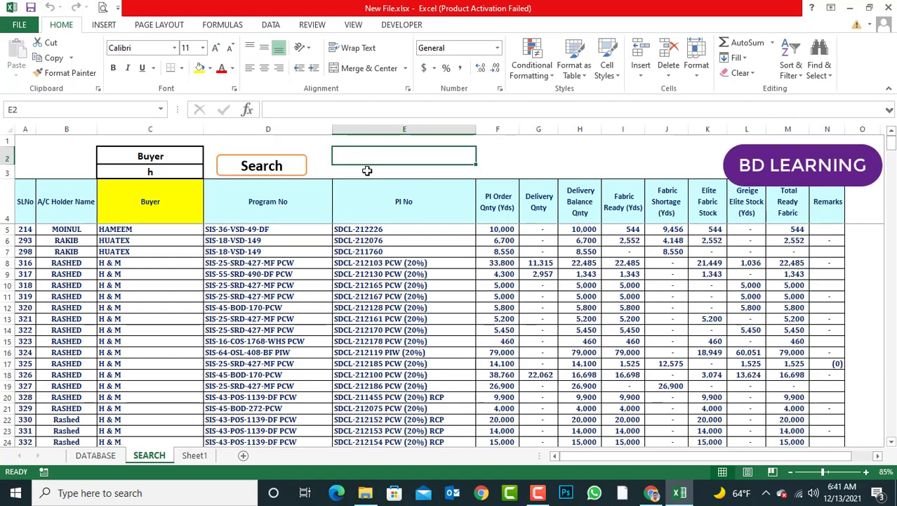
left_click(367, 169)
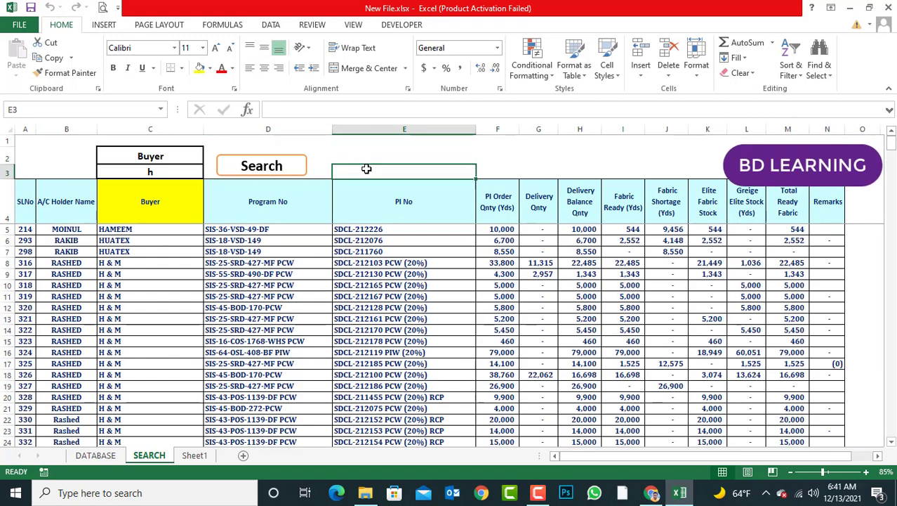
left_click(112, 28)
left_click(202, 44)
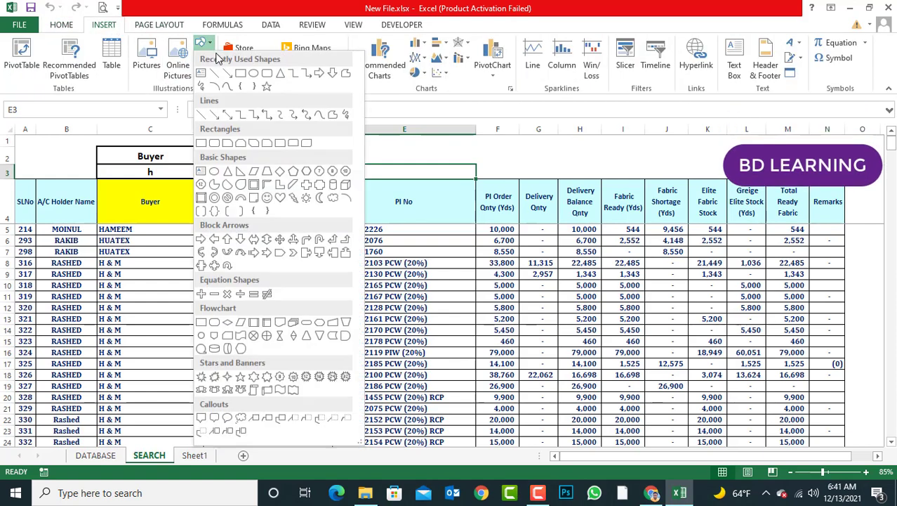
left_click(268, 73)
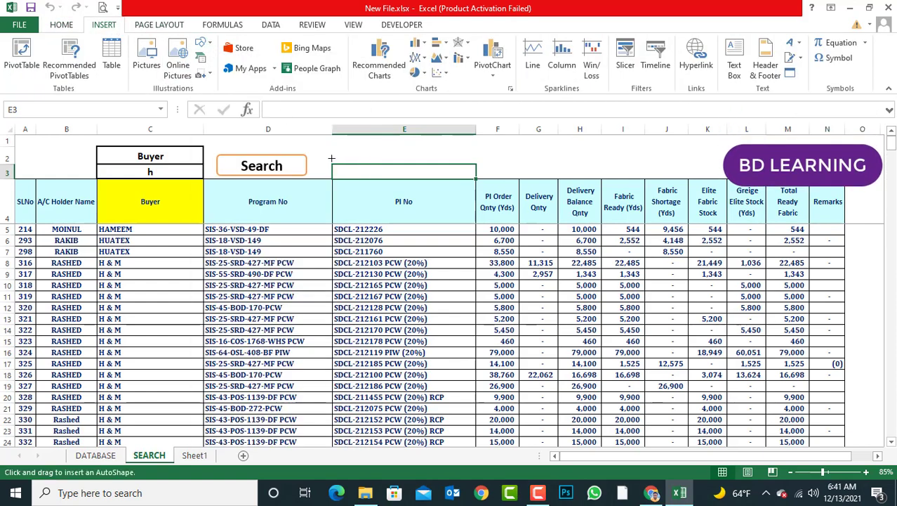
mouse_move(328, 159)
left_mouse_down()
mouse_move(470, 179)
mouse_move(445, 178)
left_mouse_up()
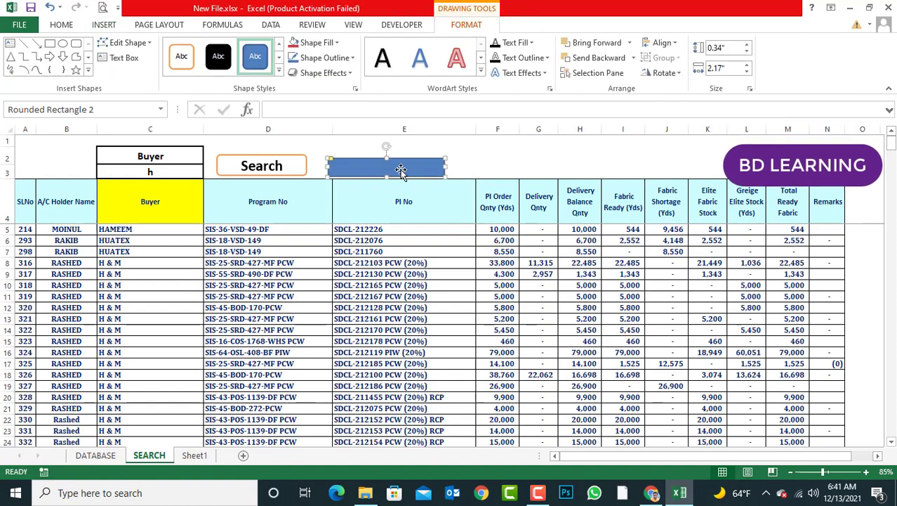
right_click(398, 169)
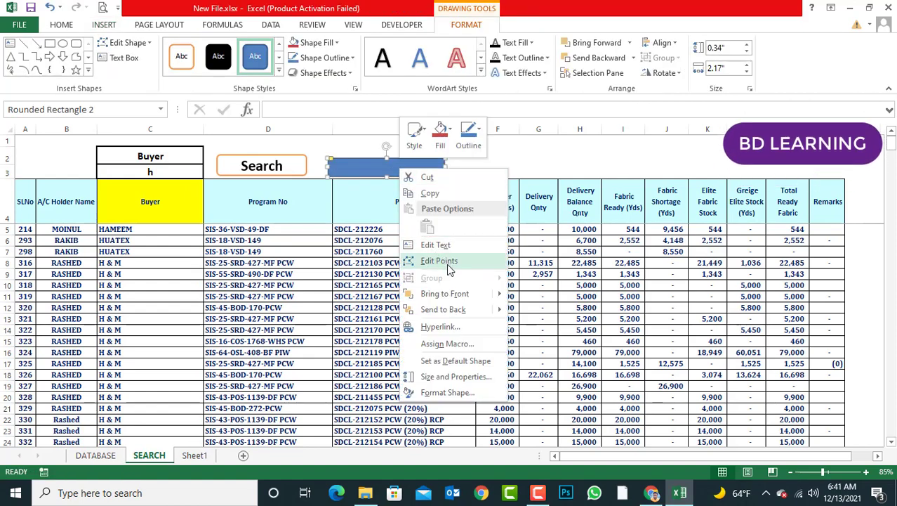
left_click(443, 245)
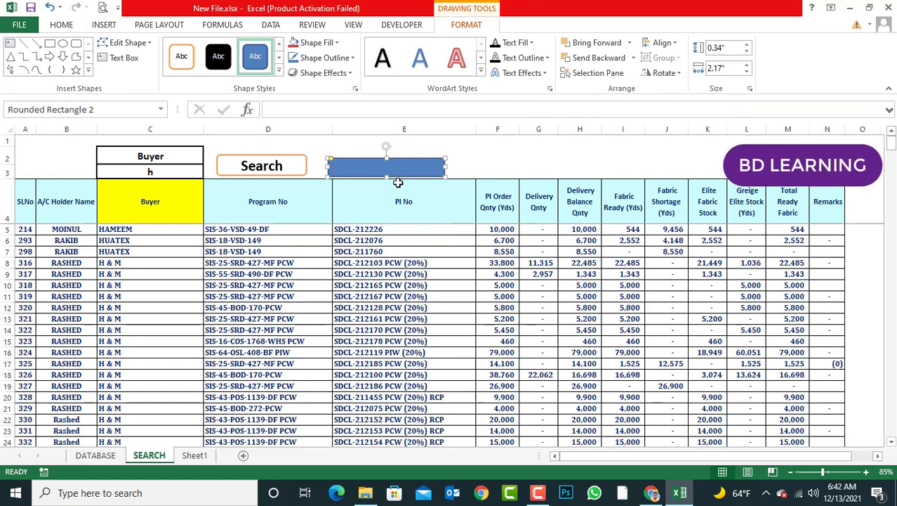
left_click(430, 250)
Create a new macro named RoundedRectangle2_Click for the blank rounded rectangle
left_click(399, 165)
right_click(399, 165)
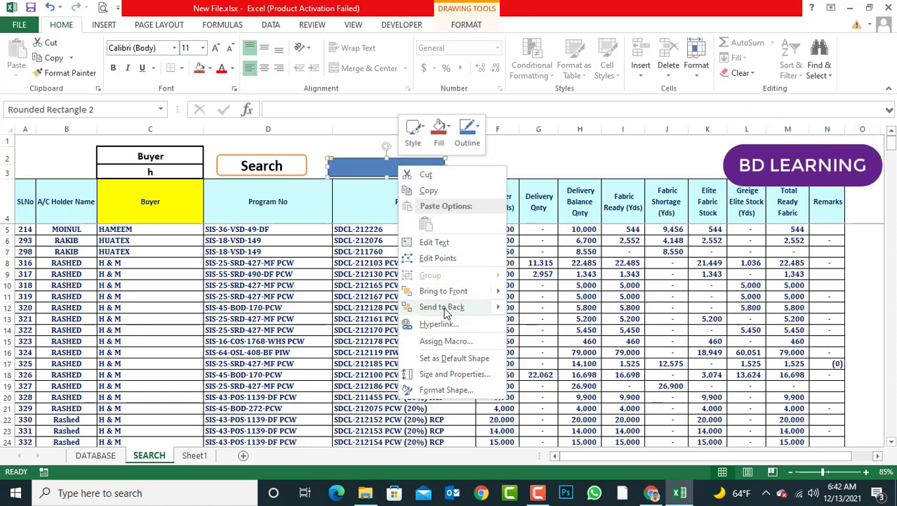
left_click(446, 340)
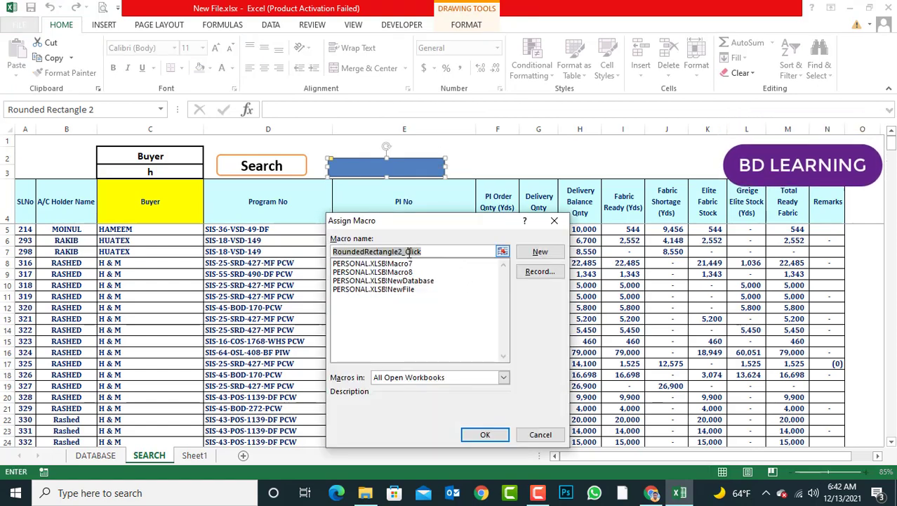
left_click(539, 252)
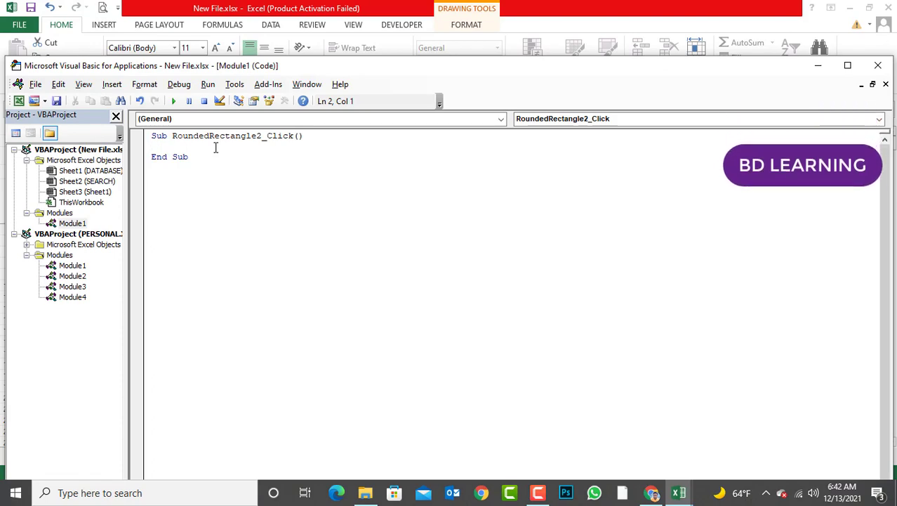
Complete the RoundedRectangle2_Click macro with the line Range("A5:N8000").ClearContents, after checking where the data starts on the SEARCH sheet
key("alt+F11")
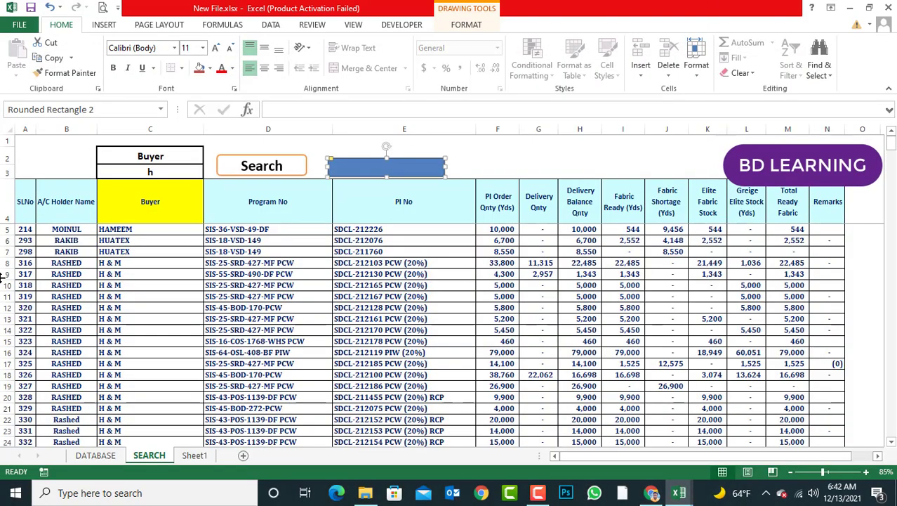
left_click(21, 202)
key("Down")
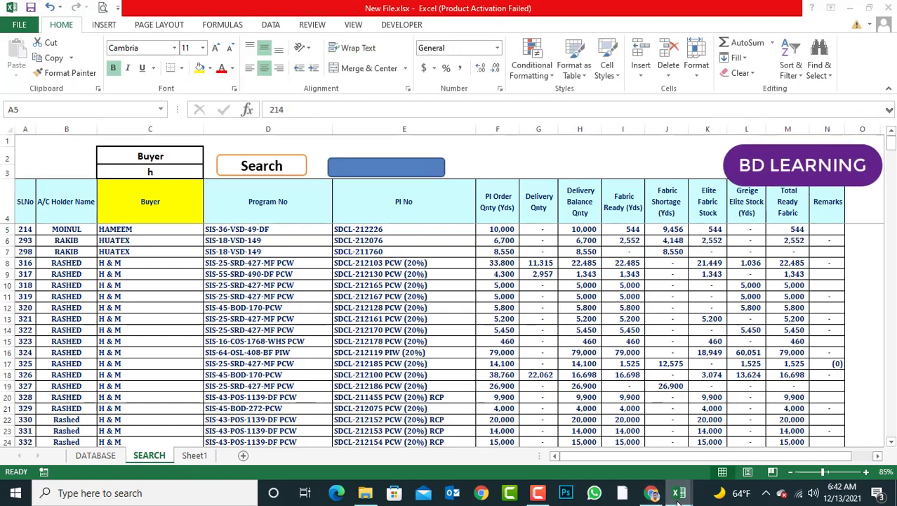
mouse_move(678, 495)
left_click(744, 449)
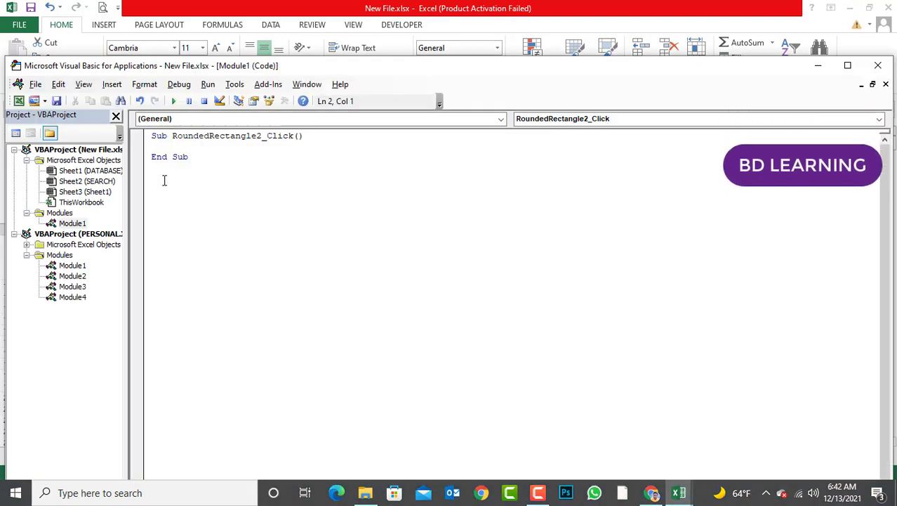
type("Range")
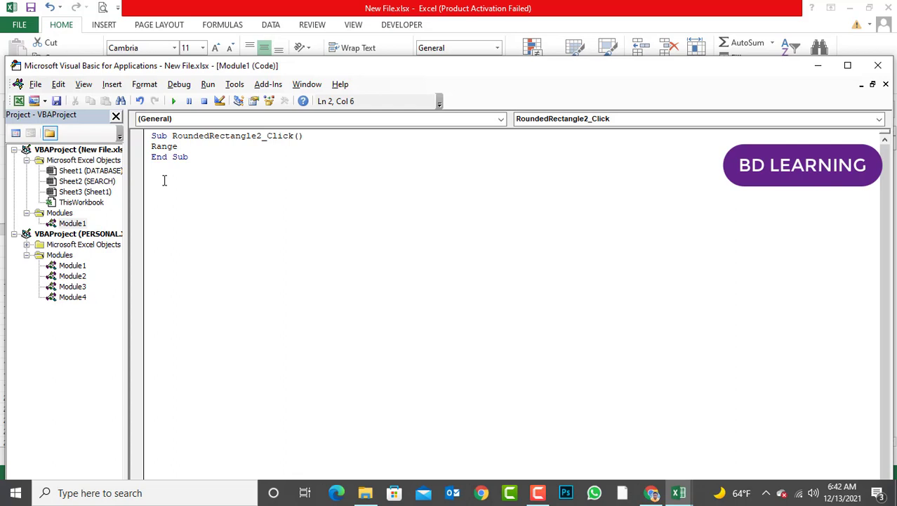
type("(\"")
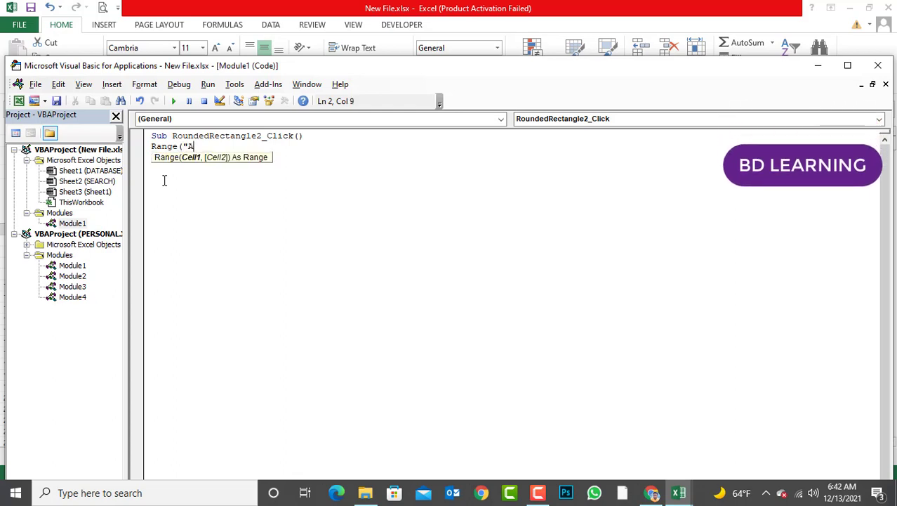
type("A5:N8000\").")
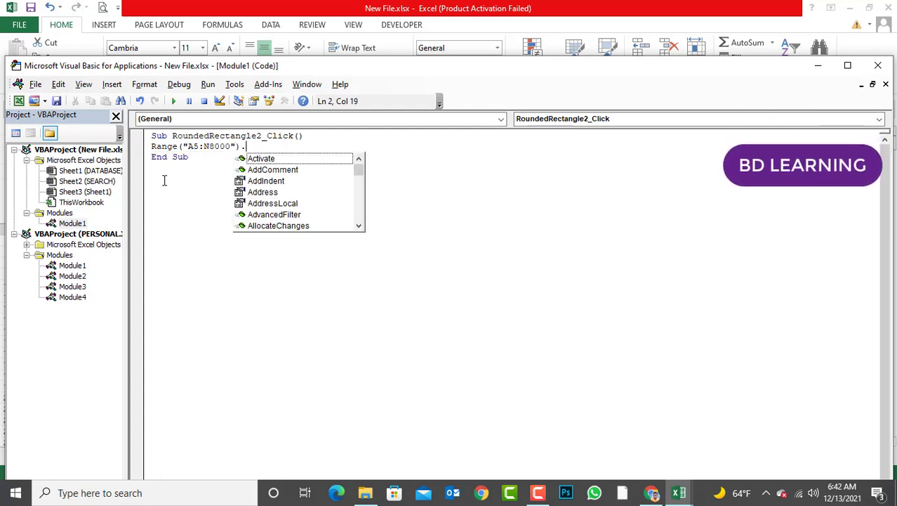
type("Cle")
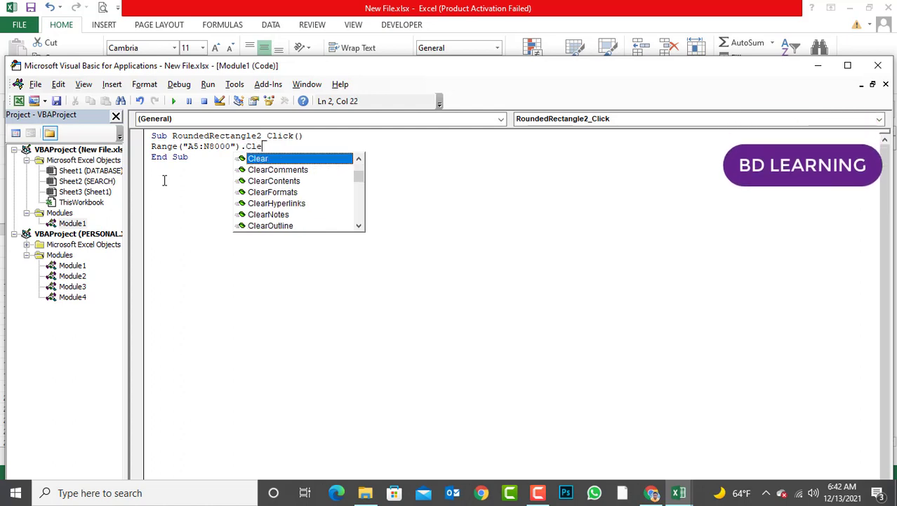
key("Down")
key("Down")
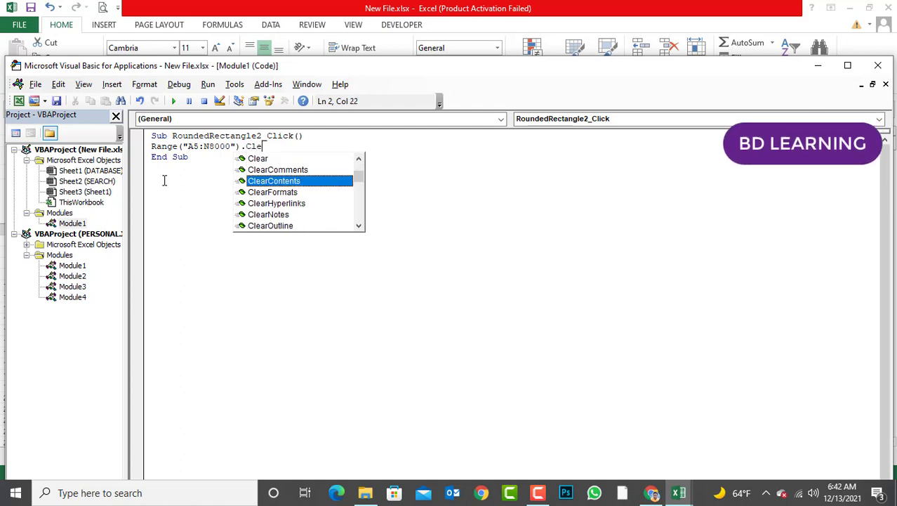
key("Tab")
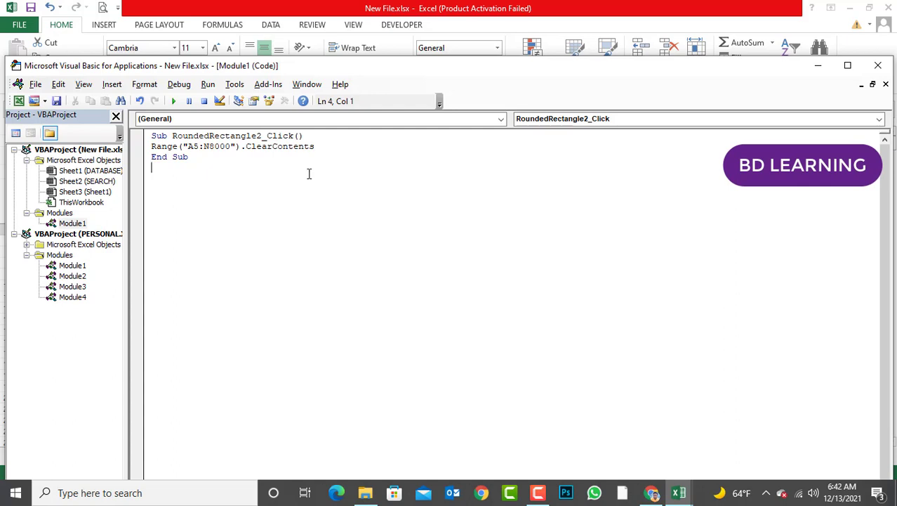
Save the workbook to the Desktop as New File.xlsm in Excel Macro-Enabled Workbook format, and close the code editor and the workbook
key("ctrl+s")
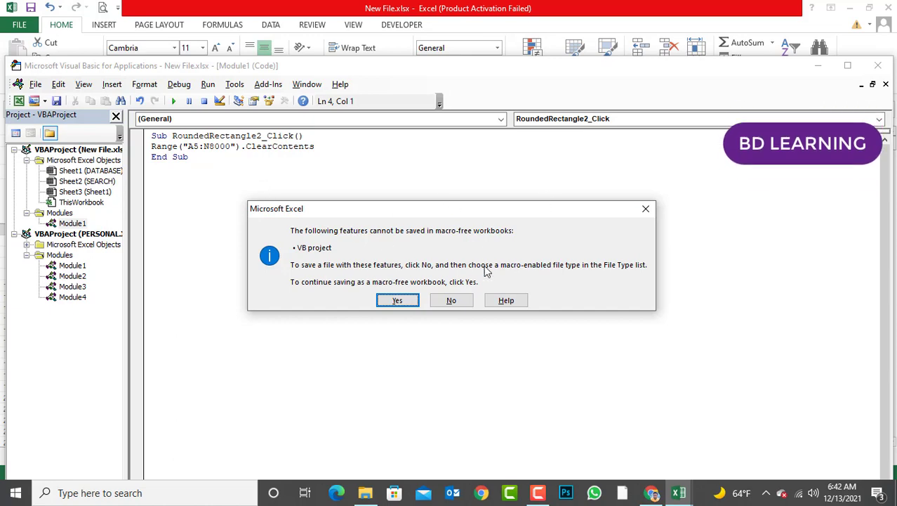
left_click(646, 210)
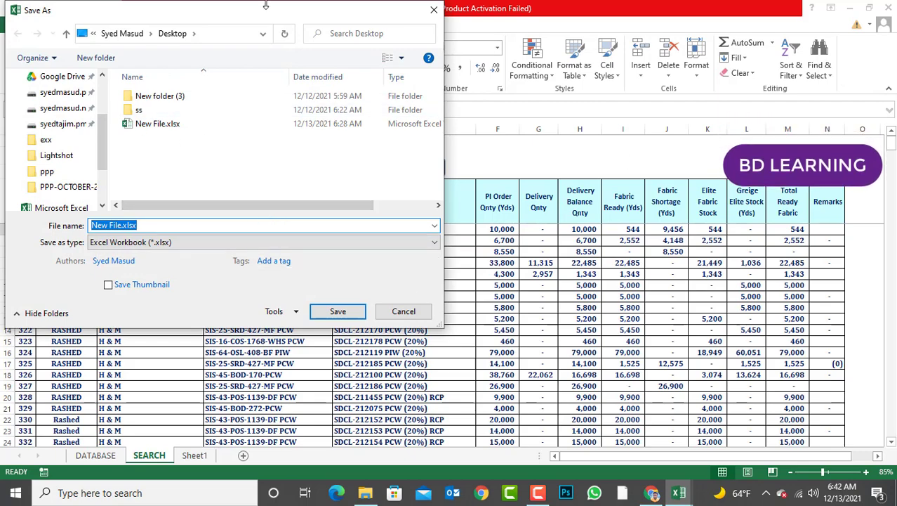
left_click_drag(264, 14, 455, 72)
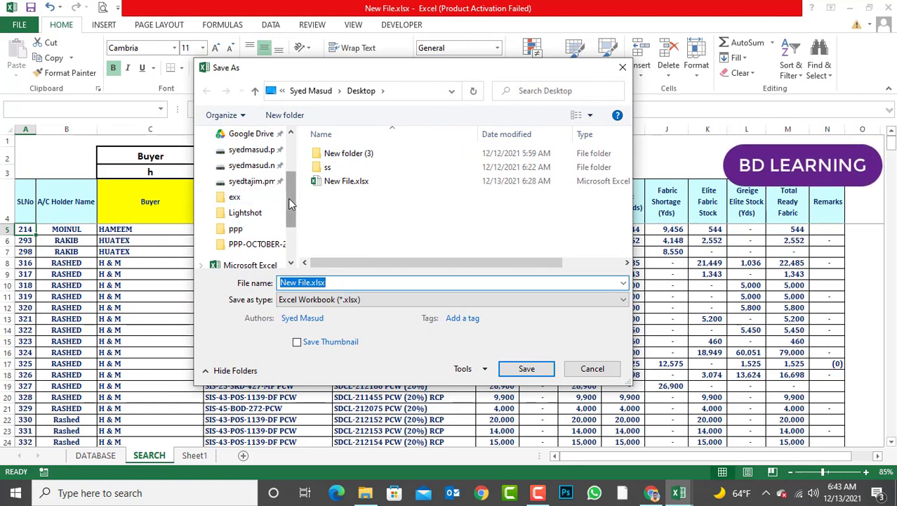
left_click_drag(296, 203, 288, 147)
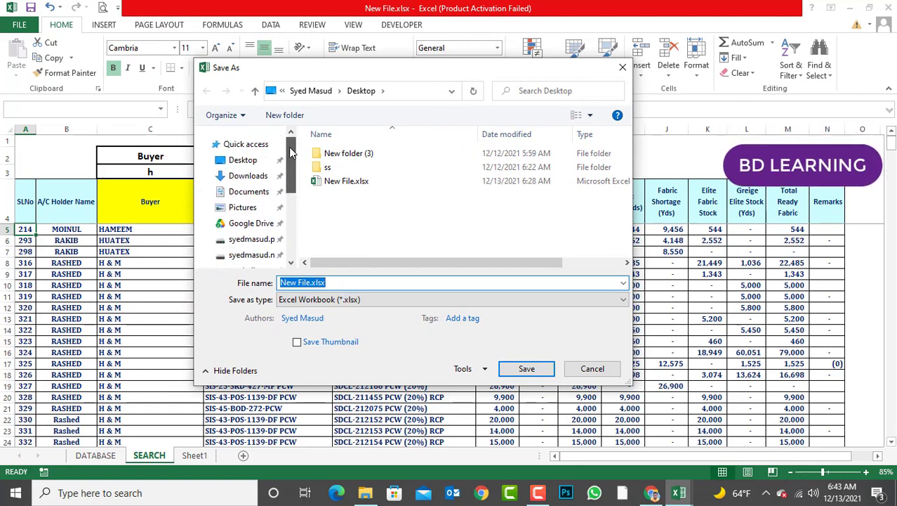
left_click(242, 162)
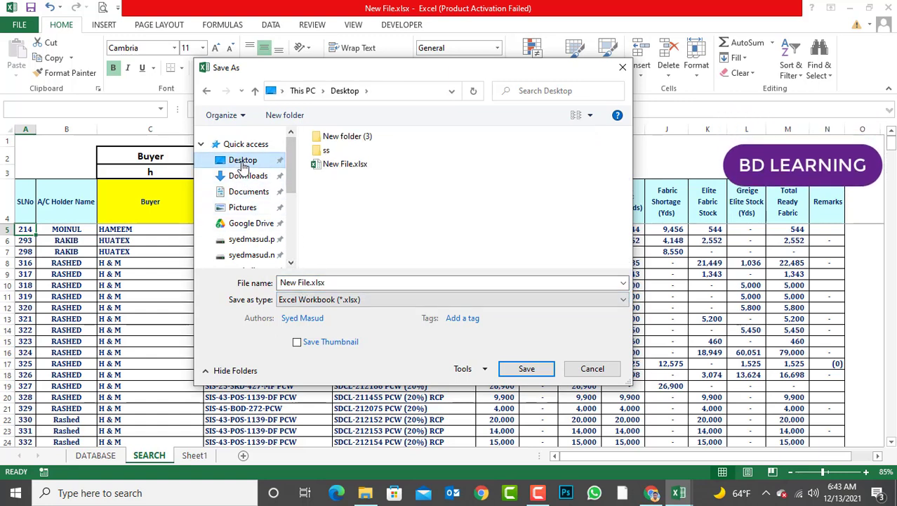
left_click(364, 302)
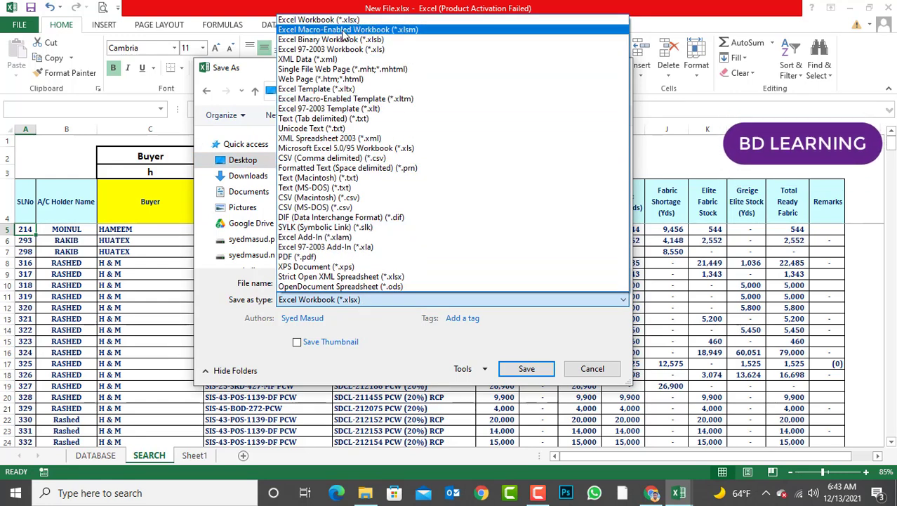
left_click(408, 32)
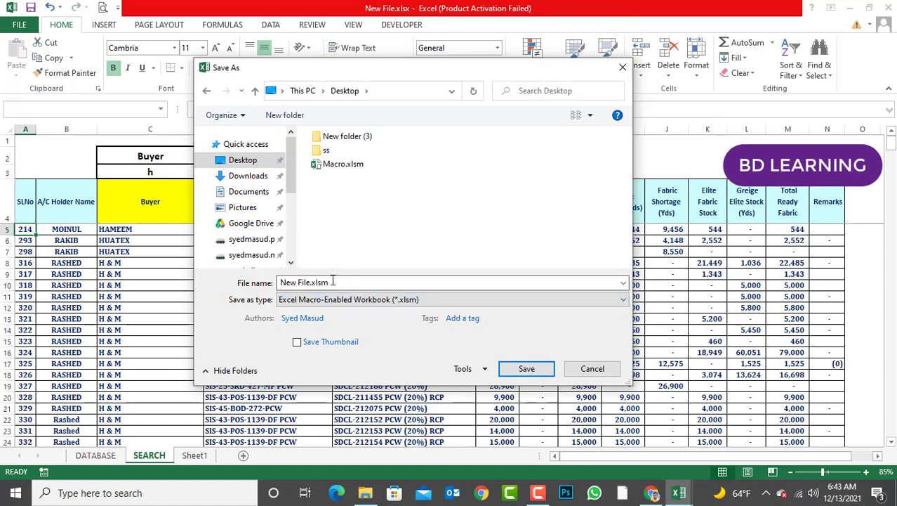
left_click(526, 369)
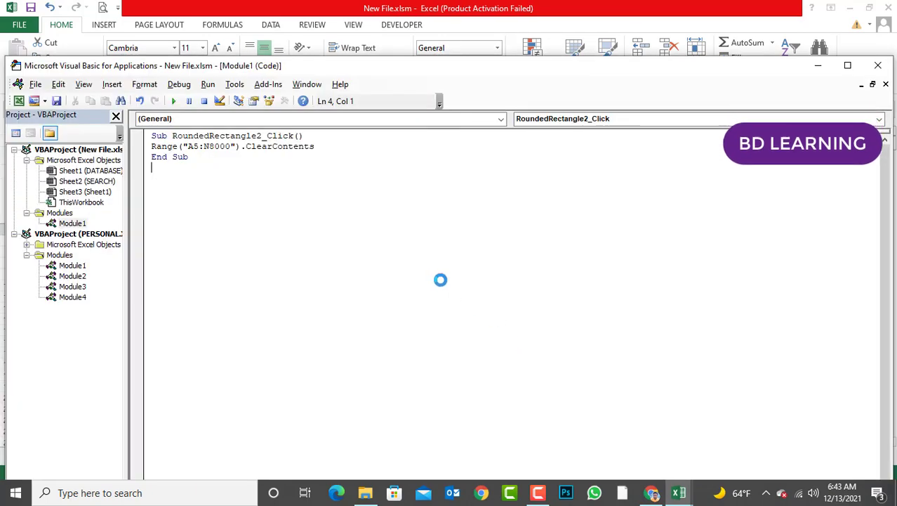
left_click(425, 279)
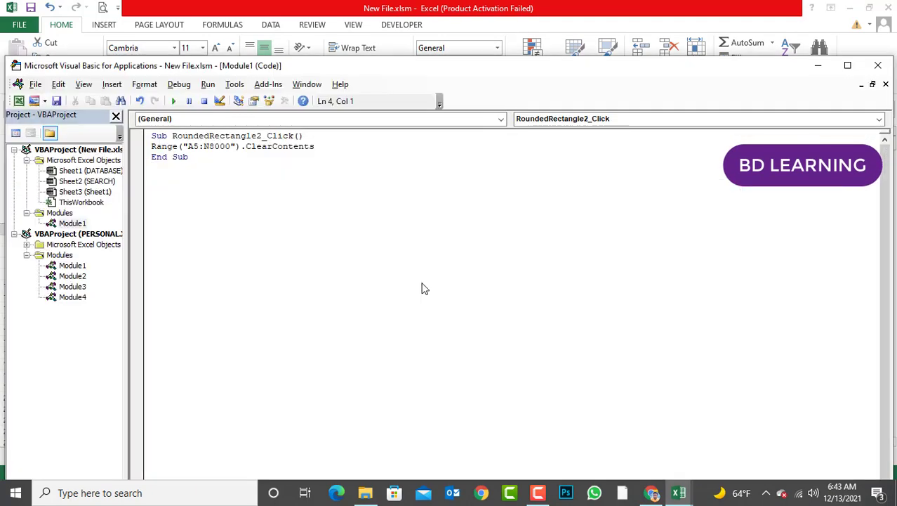
left_click(889, 66)
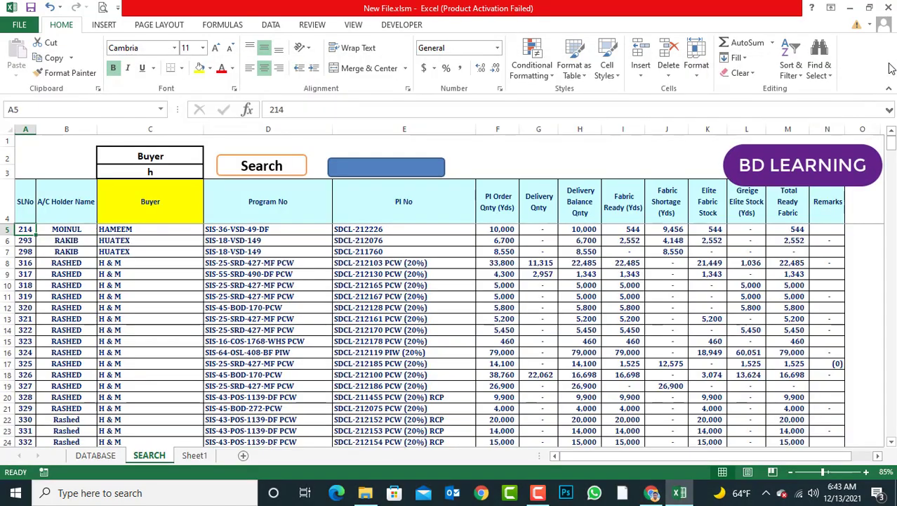
left_click(890, 7)
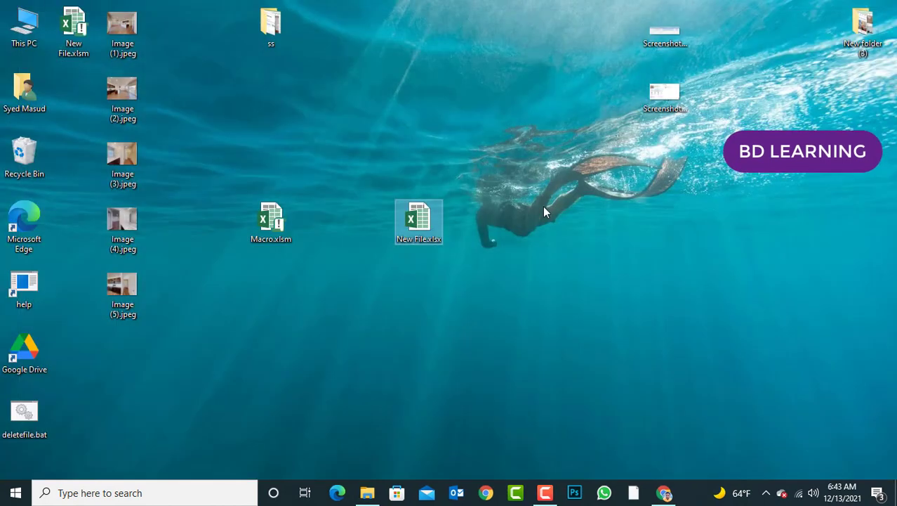
Refresh the Windows desktop and move the New File.xlsm file next to New File.xlsx
right_click(471, 97)
left_click(508, 138)
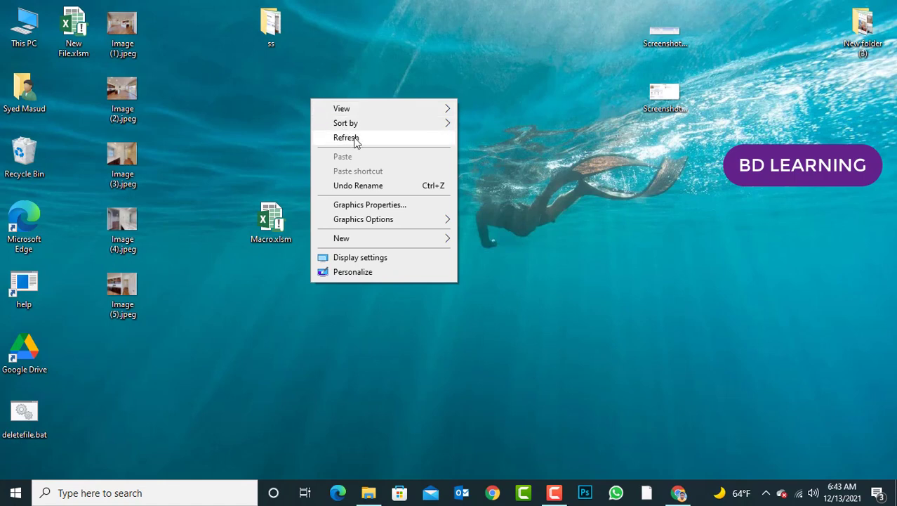
left_click(351, 138)
left_click_drag(74, 32, 469, 237)
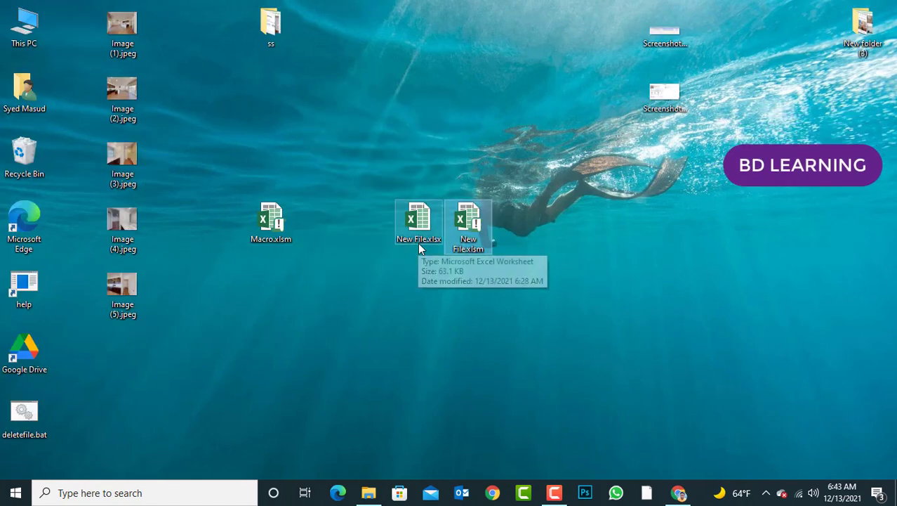
Open New File.xlsx in Excel, check its SEARCH sheet for the macro buttons and extracted rows, and close it
mouse_move(479, 228)
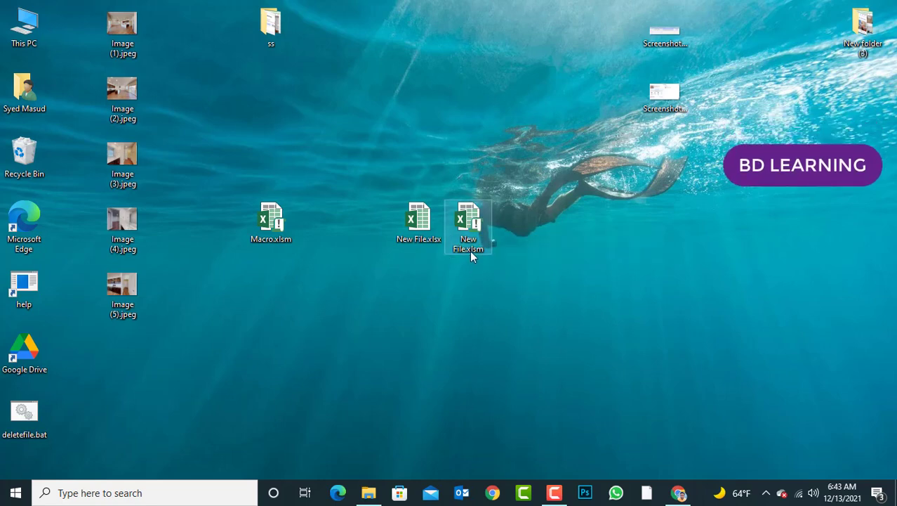
double_click(417, 220)
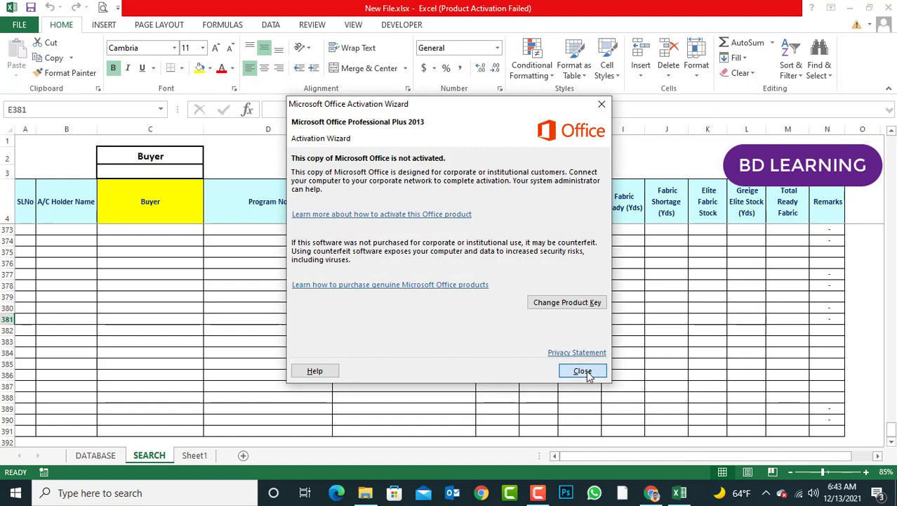
left_click(583, 370)
left_click(238, 275)
scroll(385, 249, "down", 3)
scroll(385, 249, "up", 1)
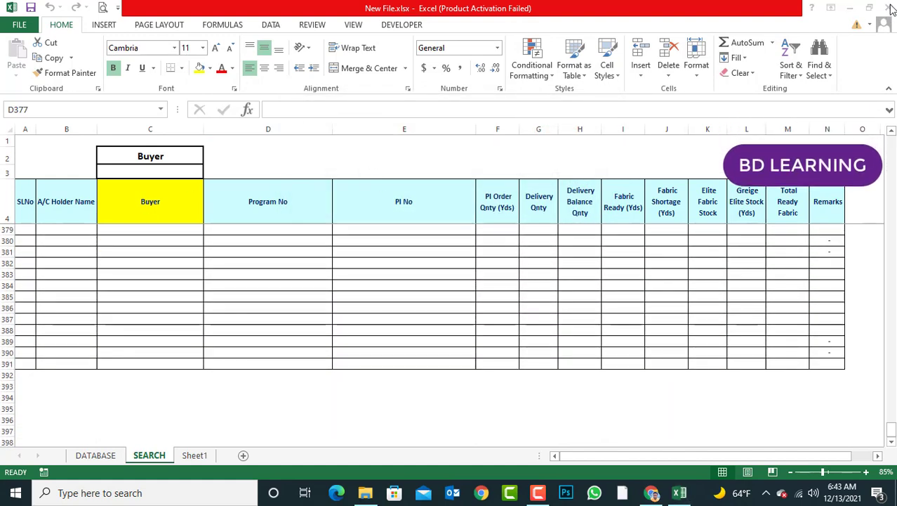
left_click(888, 8)
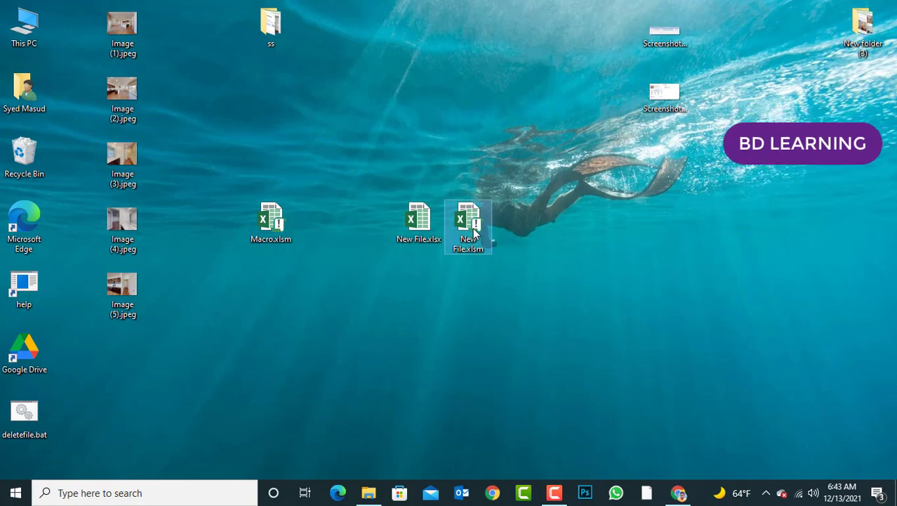
Open New File.xlsm from the desktop, dismiss the activation notice and enable its macro content
double_click(477, 251)
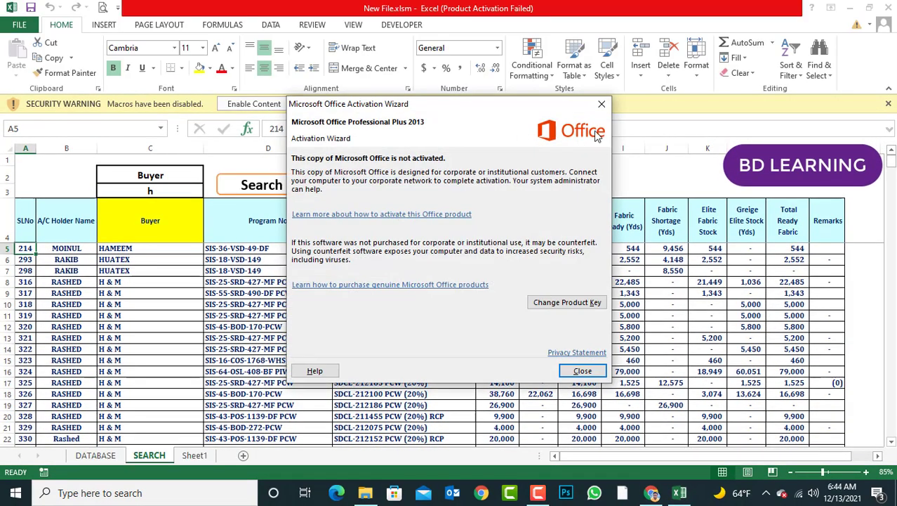
left_click(594, 375)
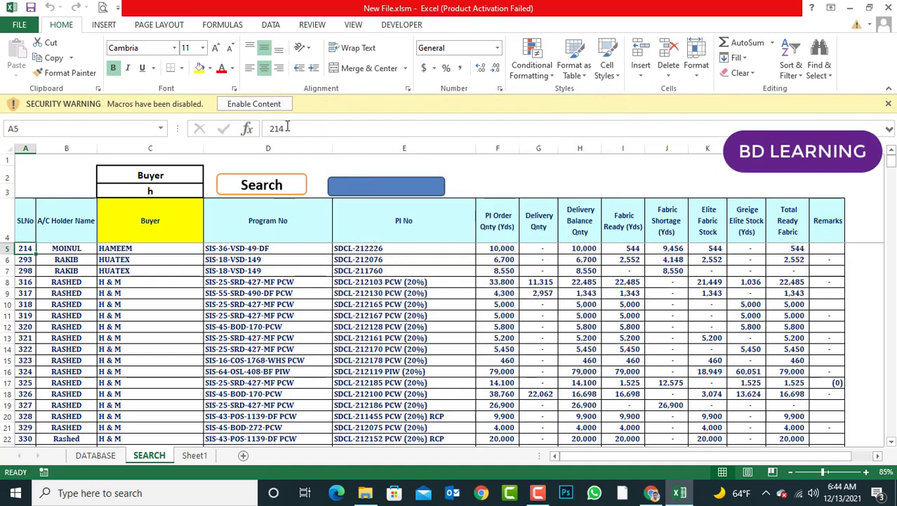
left_click(255, 104)
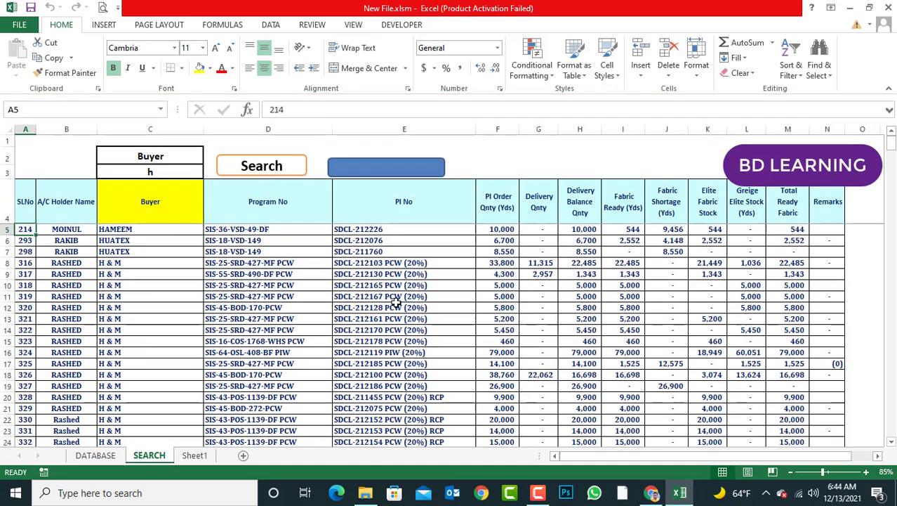
Move the blank rounded rectangle slightly closer to the Search button and label it "Data Clear"
right_click(394, 169)
left_click(380, 172)
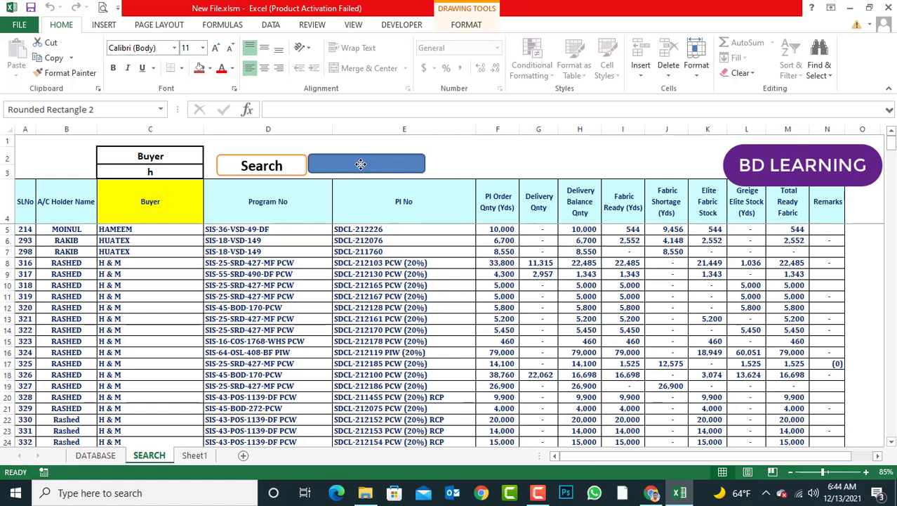
left_click_drag(360, 163, 371, 166)
right_click(372, 165)
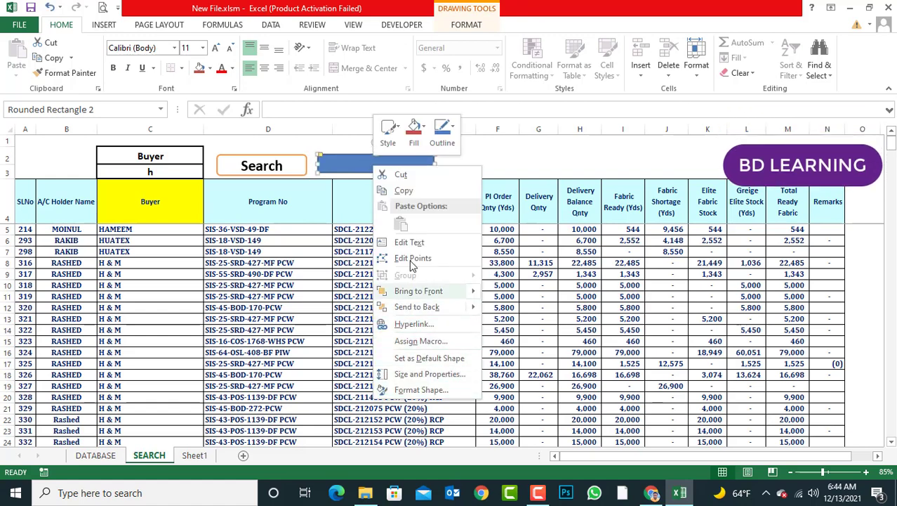
left_click(409, 244)
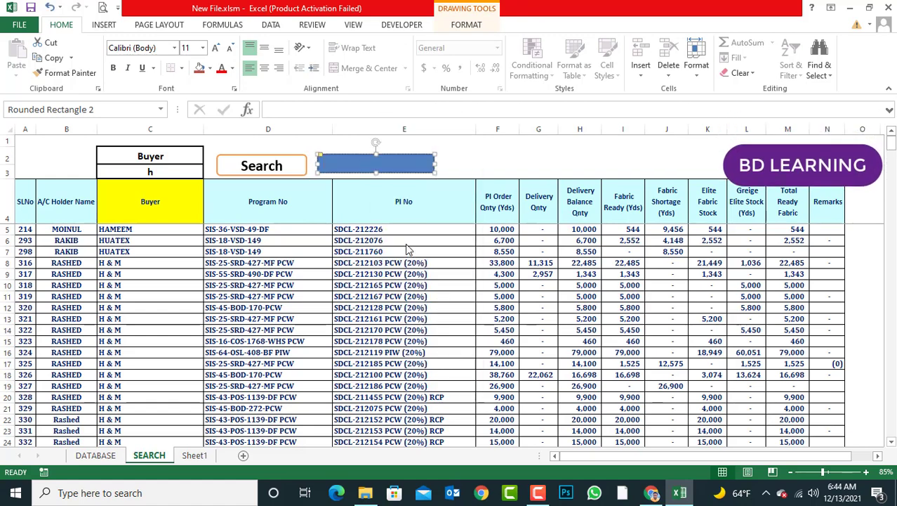
type("Data")
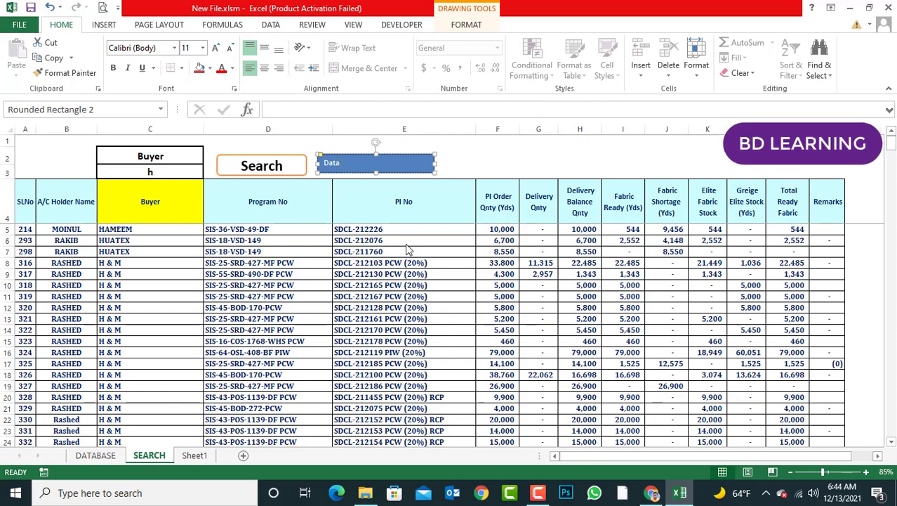
type(" V")
type("lea")
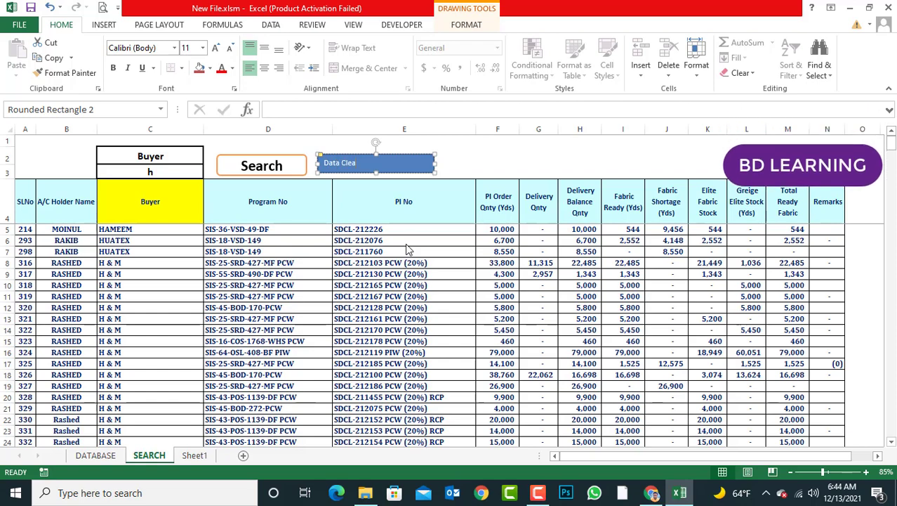
type("r")
left_click(541, 274)
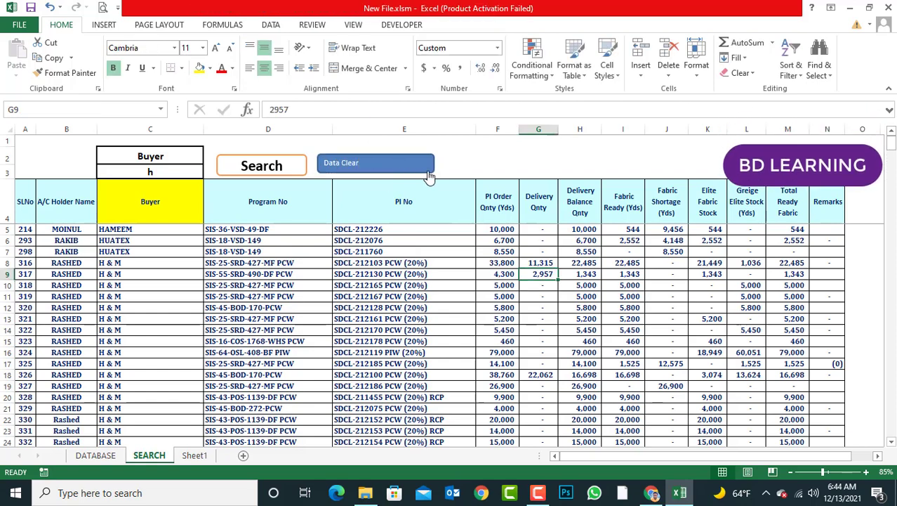
Centre the "Data Clear" label within its rounded rectangle, make it bold and enlarge its font
right_click(492, 155)
right_click(425, 163)
key("Escape")
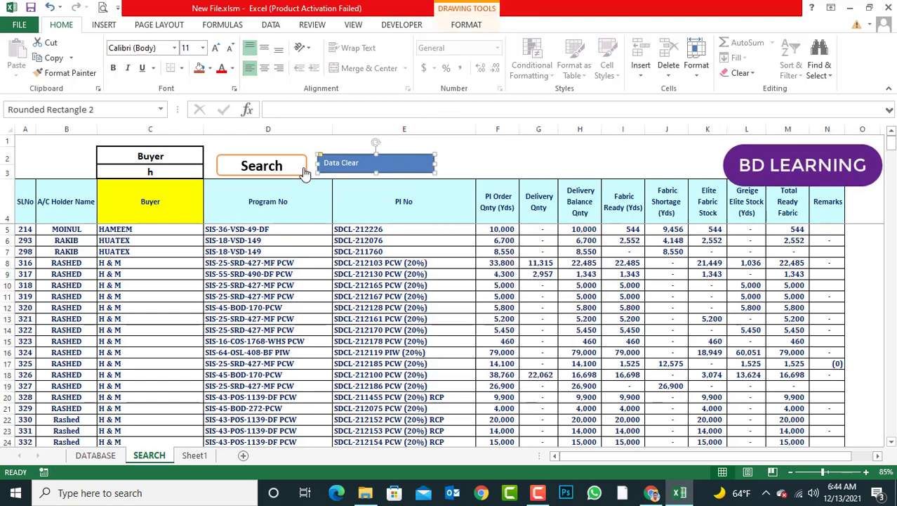
left_click(114, 67)
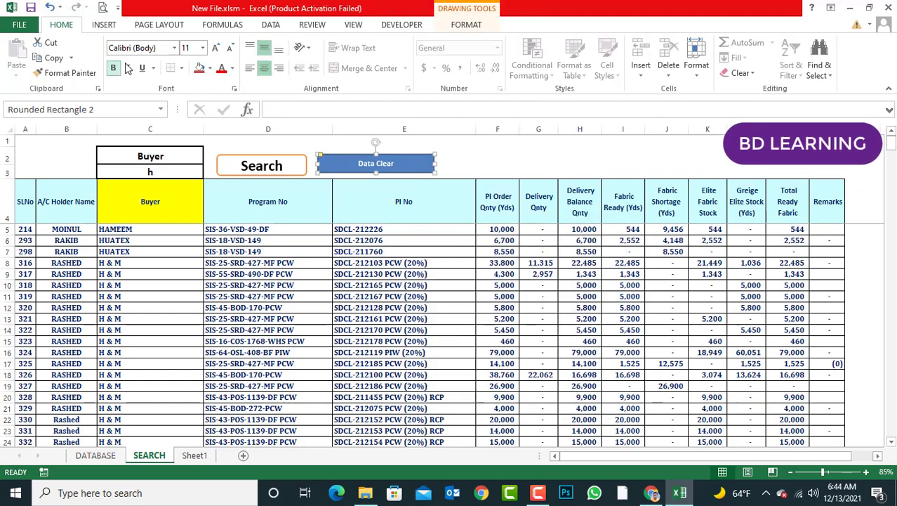
left_click(214, 49)
left_click(502, 287)
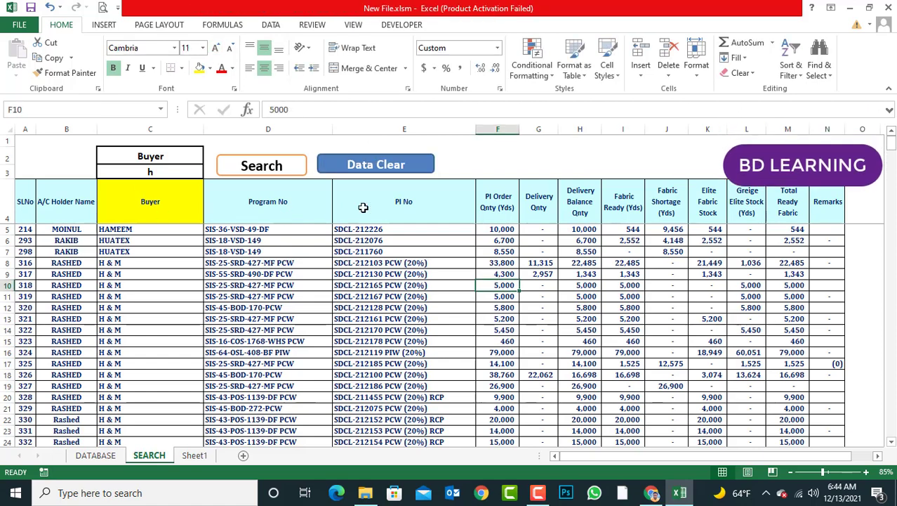
Test the Data Clear button on the extracted rows, and rerun the search with the existing buyer criterion
left_click(376, 168)
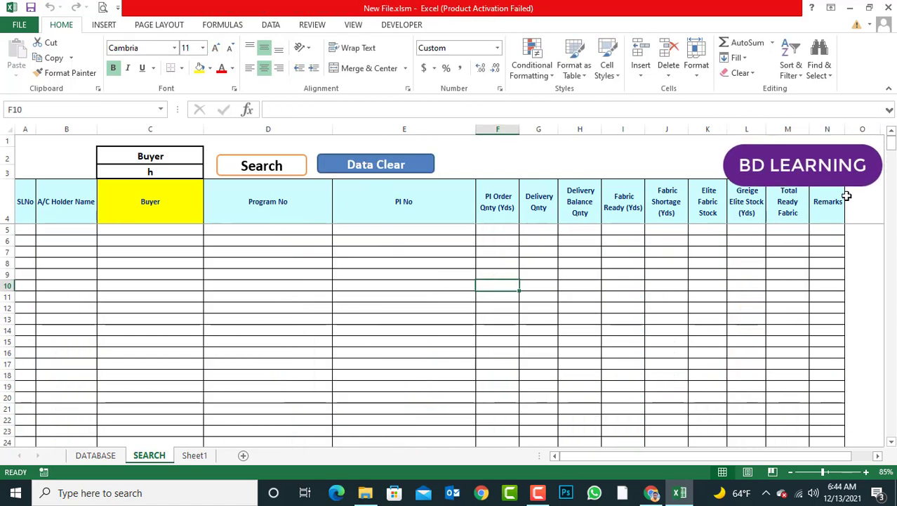
left_click(262, 169)
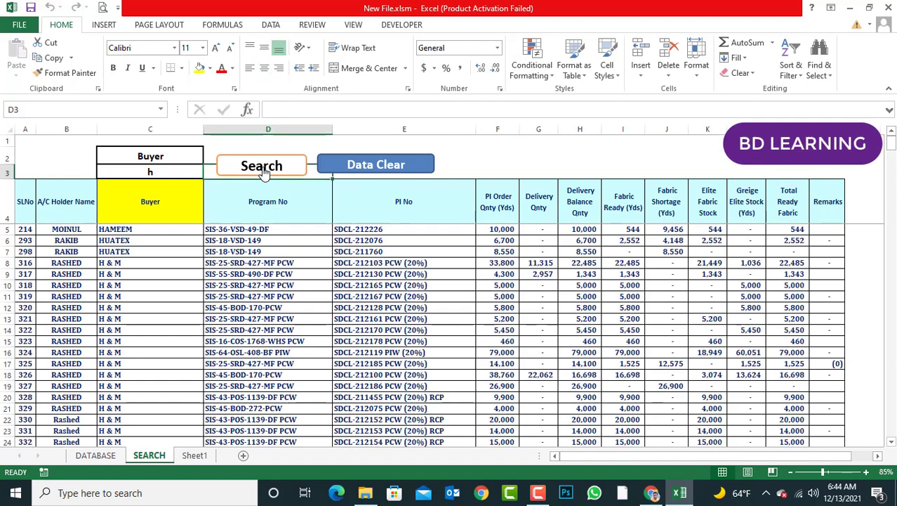
scroll(313, 298, "down", 7)
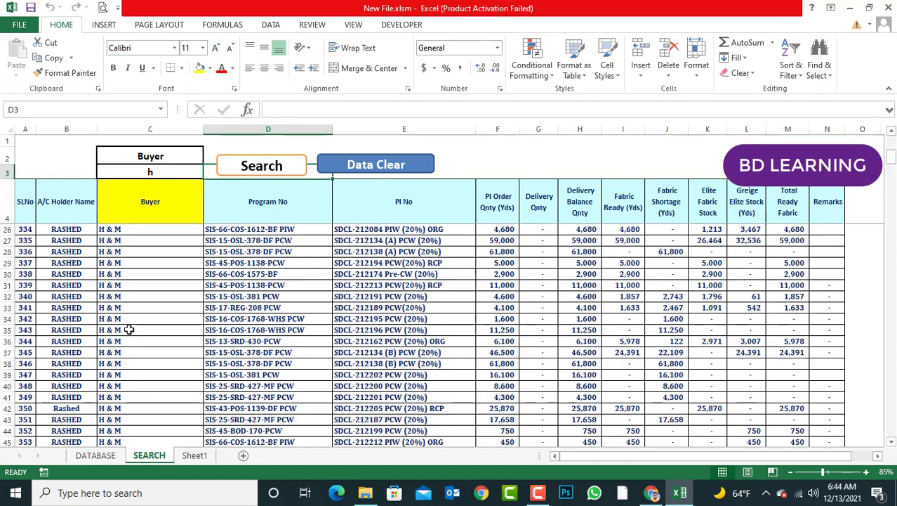
Set the buyer criterion in C3 to "H & M", run the search and look through the extracted rows
left_click(154, 172)
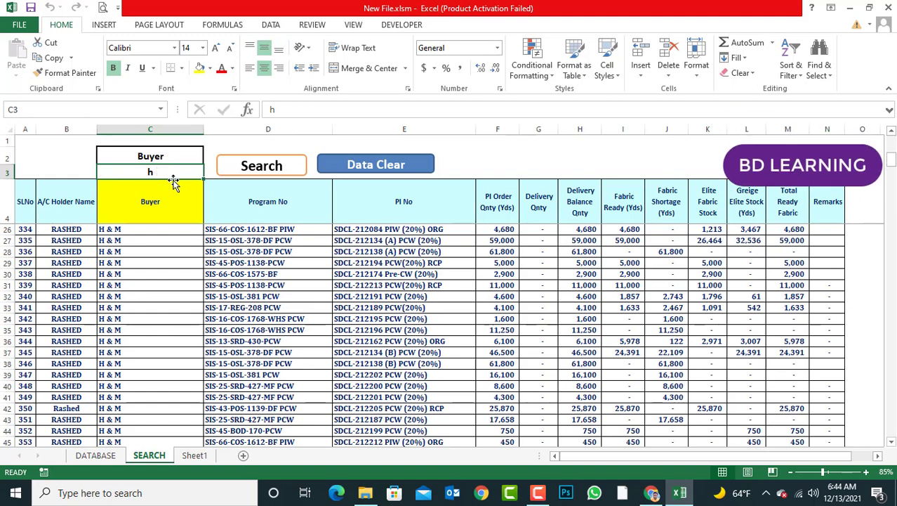
type("h")
left_click(263, 172)
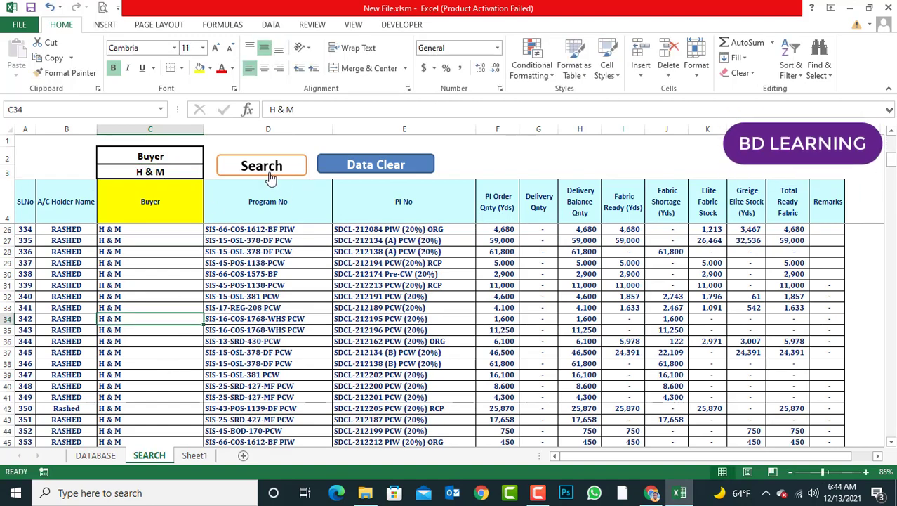
scroll(232, 354, "down", 5)
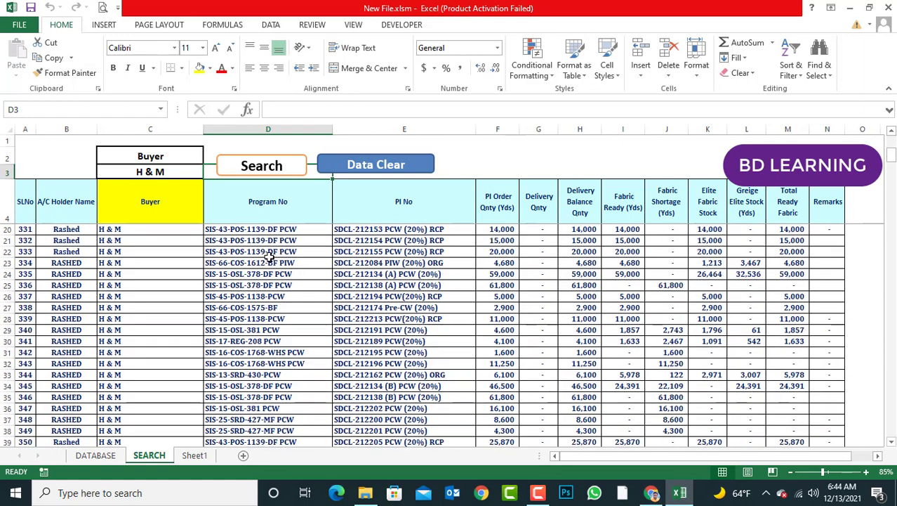
left_click(259, 172)
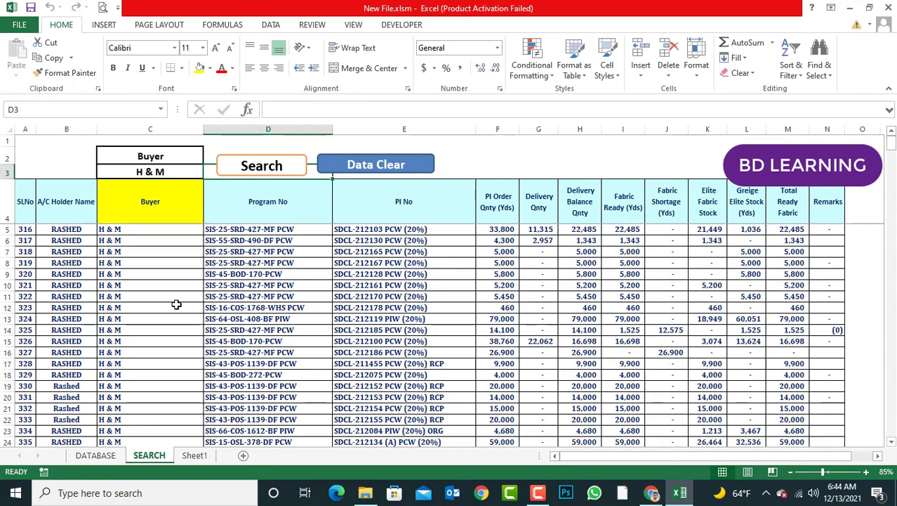
scroll(176, 304, "down", 12)
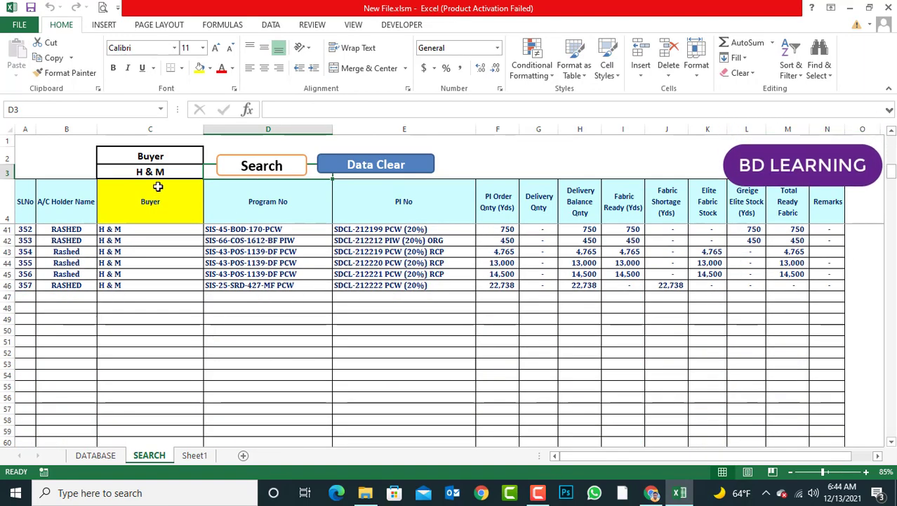
Run the search with "B" as the buyer criterion in C3, and clear the extracted rows with the Data Clear button
left_click(162, 174)
type("Buyer")
key("Return")
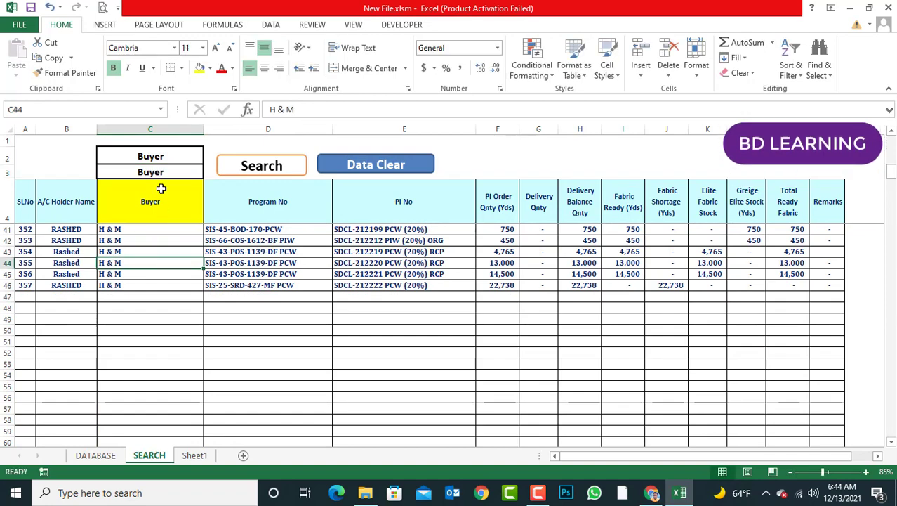
left_click(169, 172)
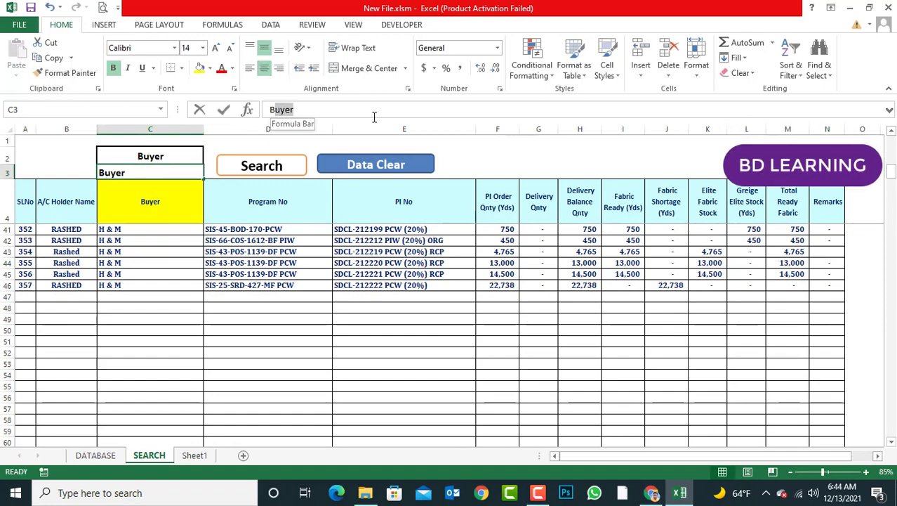
type("B")
left_click(148, 330)
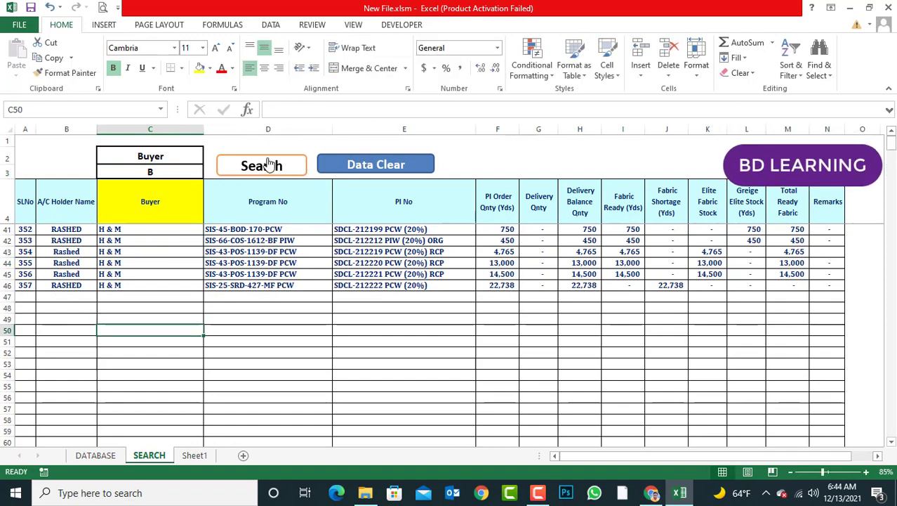
left_click(269, 163)
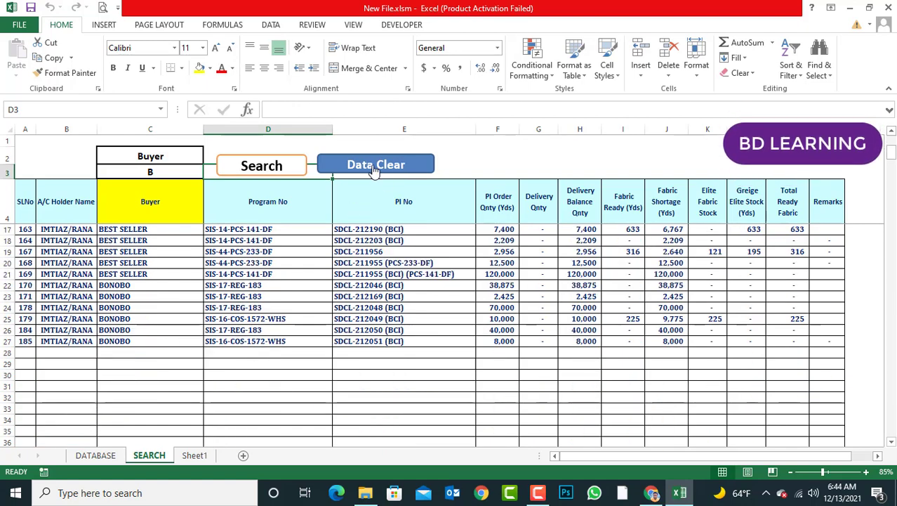
left_click(374, 166)
left_click(225, 261)
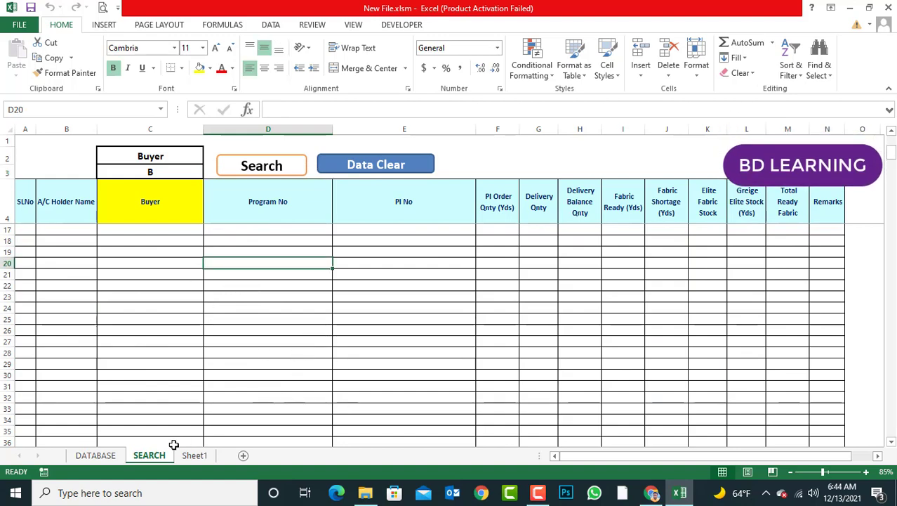
Review the DATABASE list range, the SEARCH sheet's extract headers and Buyer criteria range, and where the macro and advanced filter commands are
left_click(97, 455)
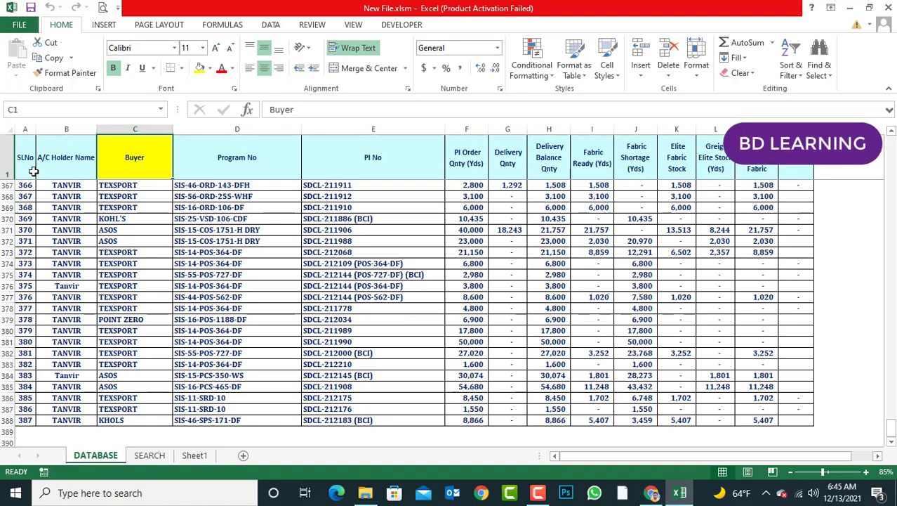
left_click_drag(24, 166, 807, 421)
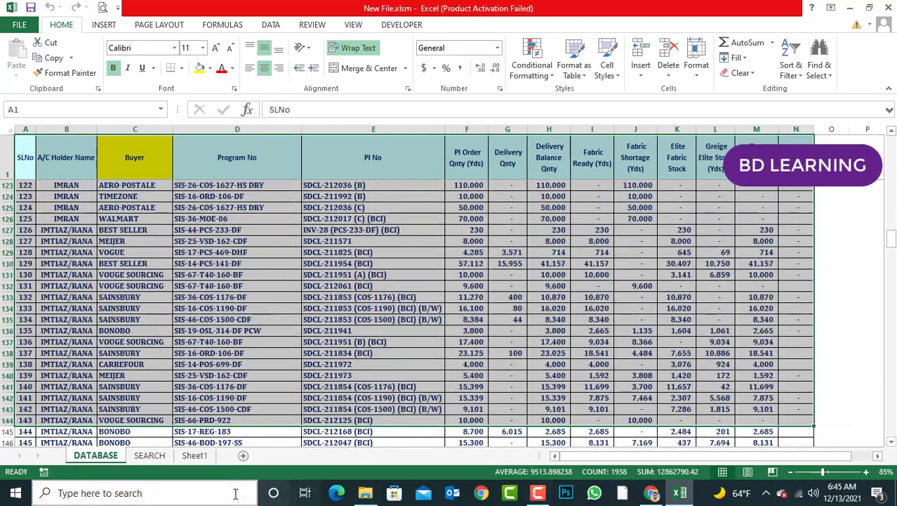
left_click(150, 455)
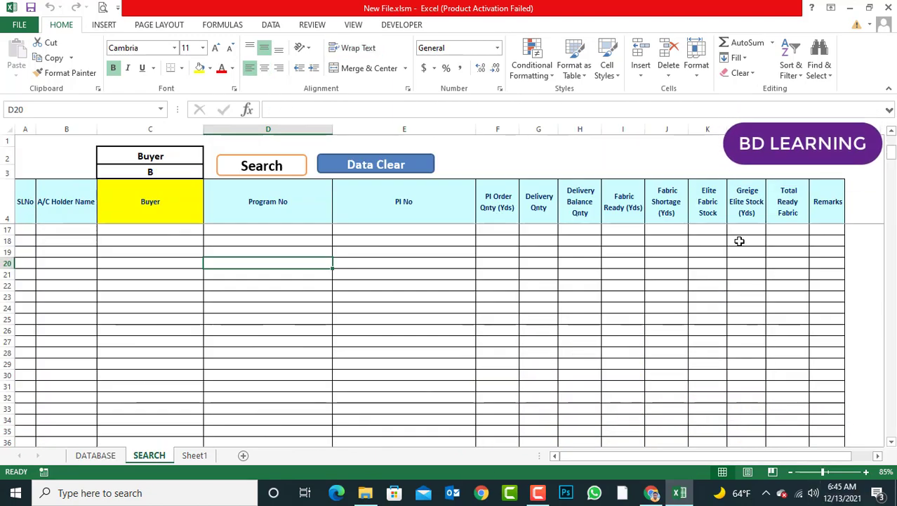
left_click_drag(823, 203, 661, 320)
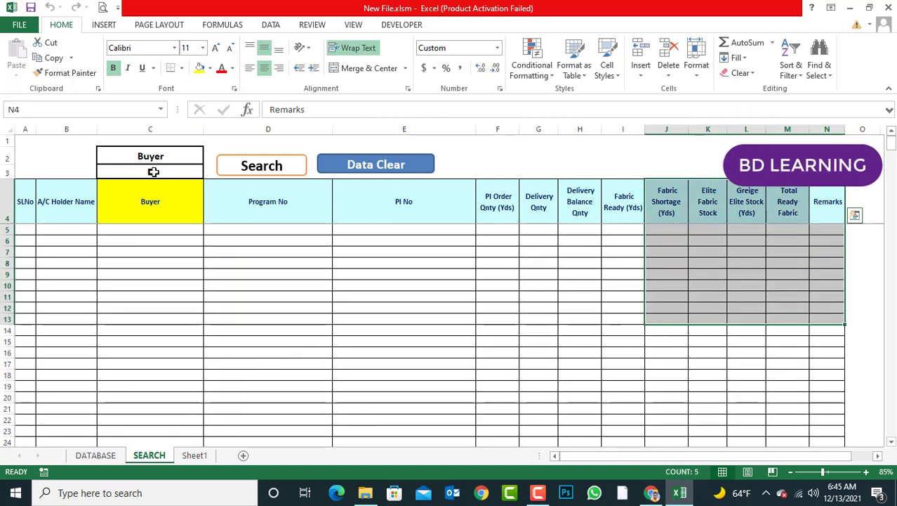
left_click_drag(152, 153, 156, 172)
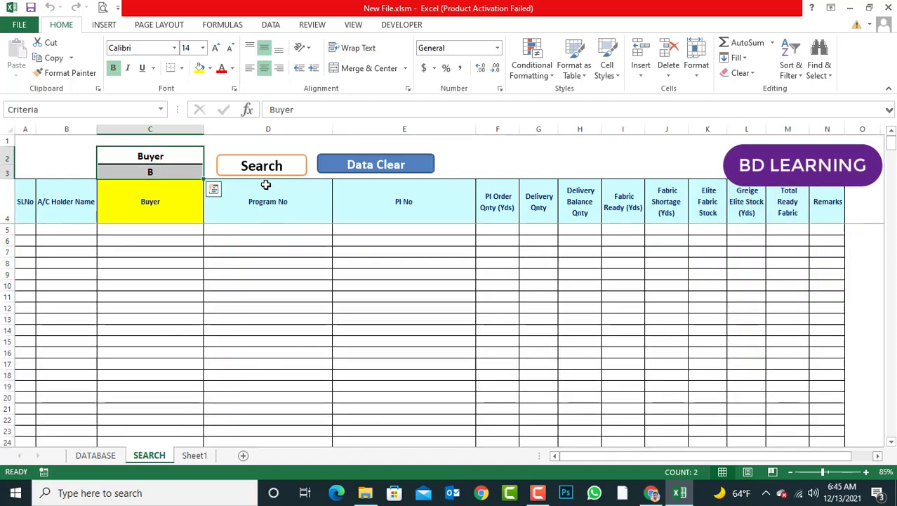
left_click(353, 25)
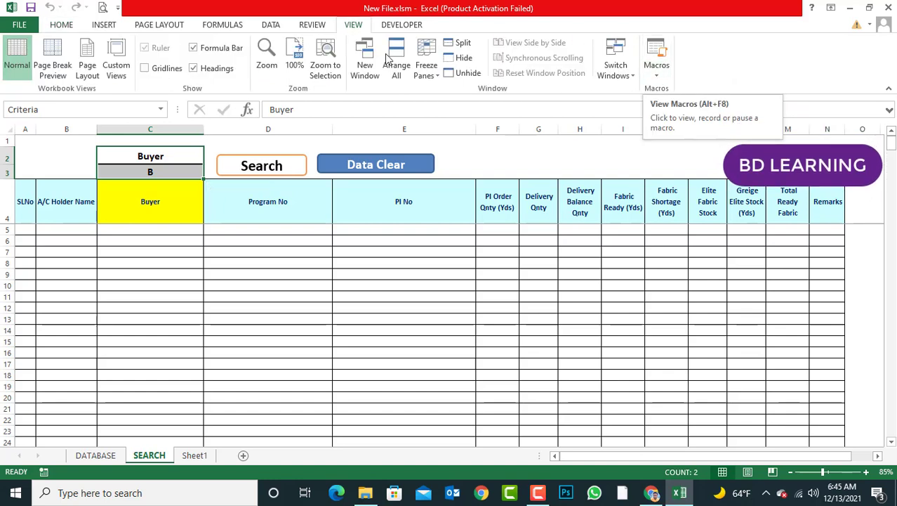
left_click(271, 26)
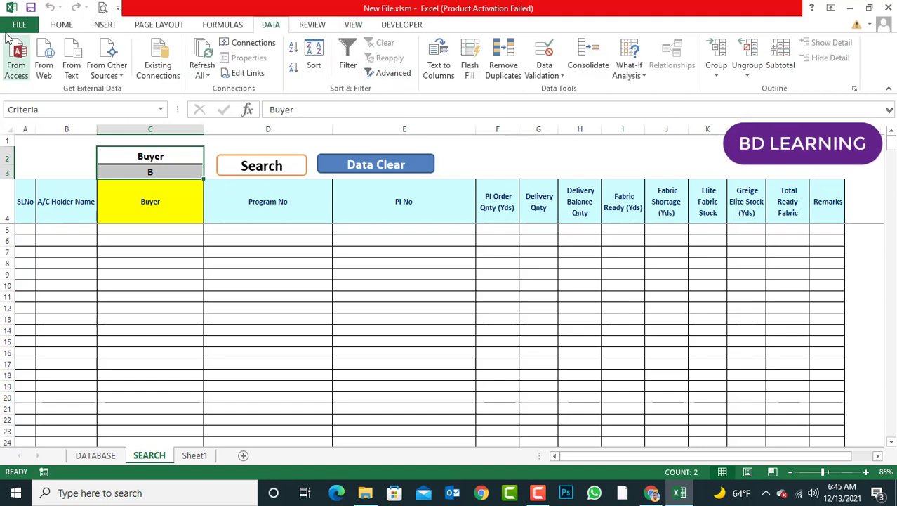
left_click(275, 294)
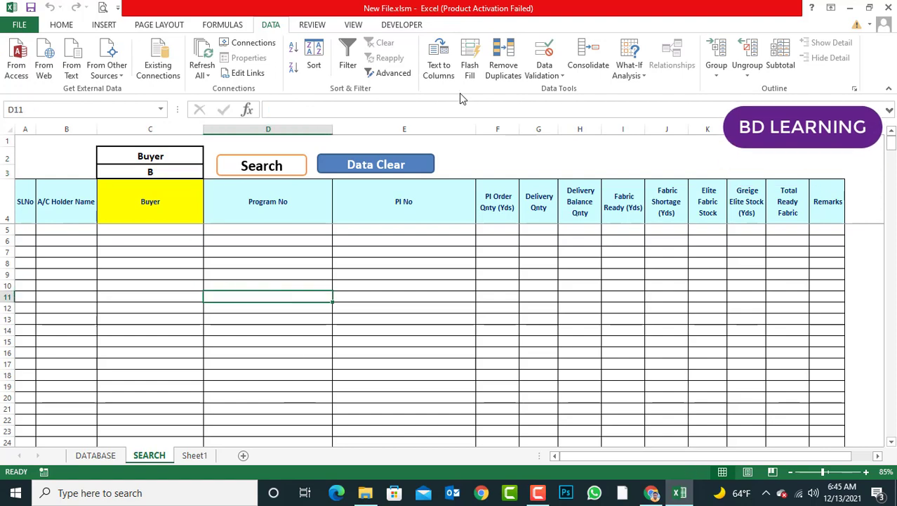
Check the file type offered when saving New File.xlsm to the Desktop, and return to the SEARCH sheet without saving
left_click(23, 26)
left_click(43, 161)
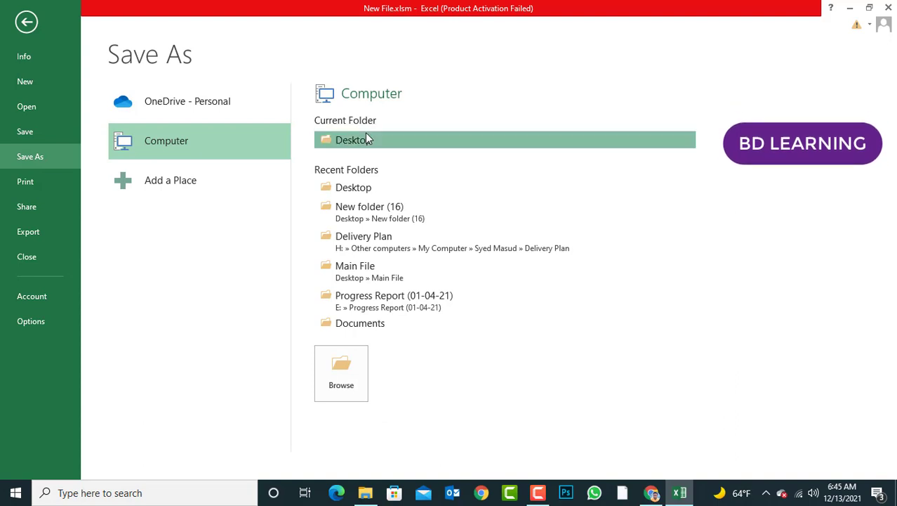
left_click(365, 139)
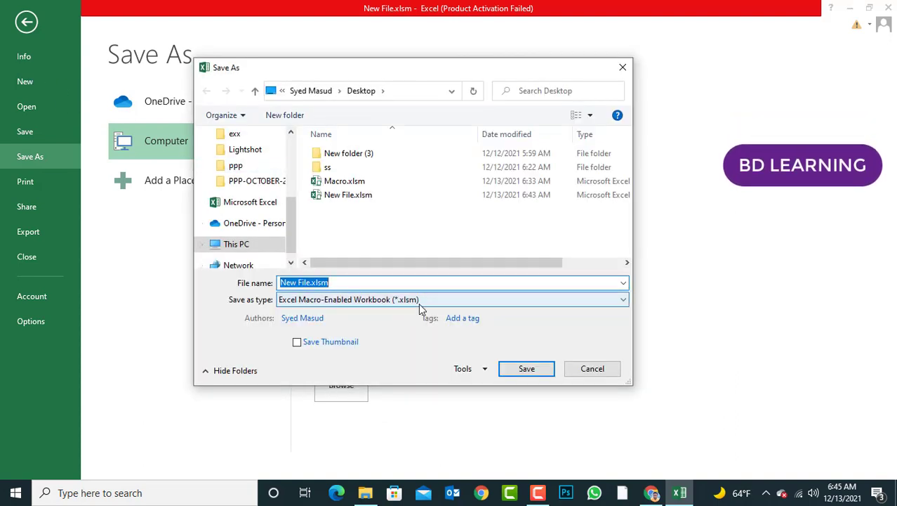
left_click(594, 369)
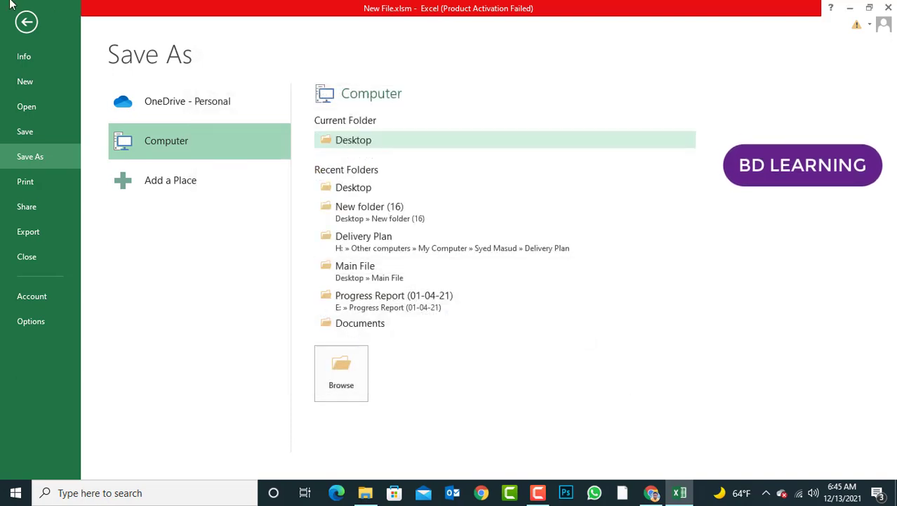
left_click(33, 23)
left_click(295, 251)
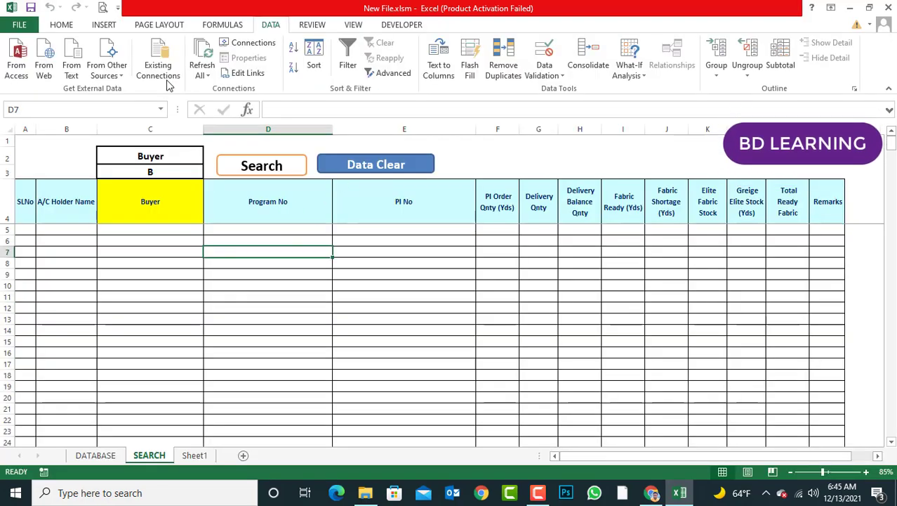
left_click(31, 7)
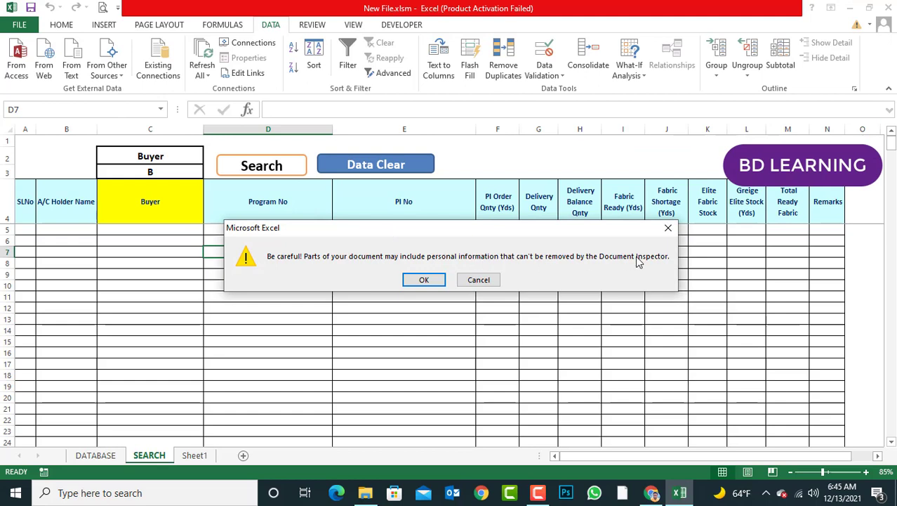
left_click(668, 227)
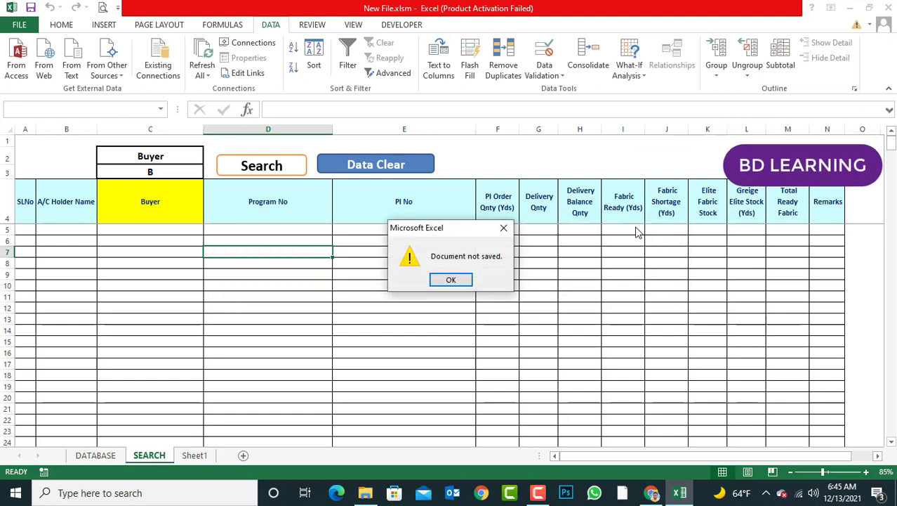
left_click(505, 228)
Close New File.xlsm and save its changes
left_click(886, 13)
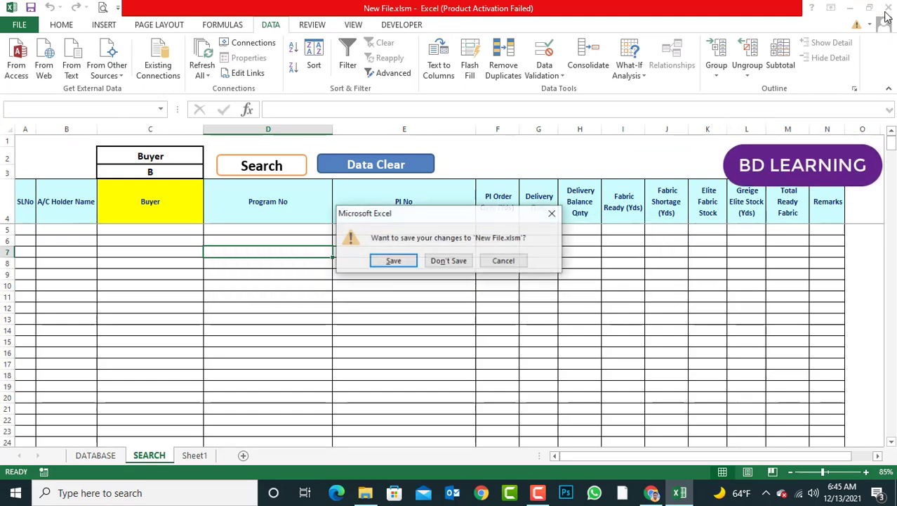
left_click(412, 261)
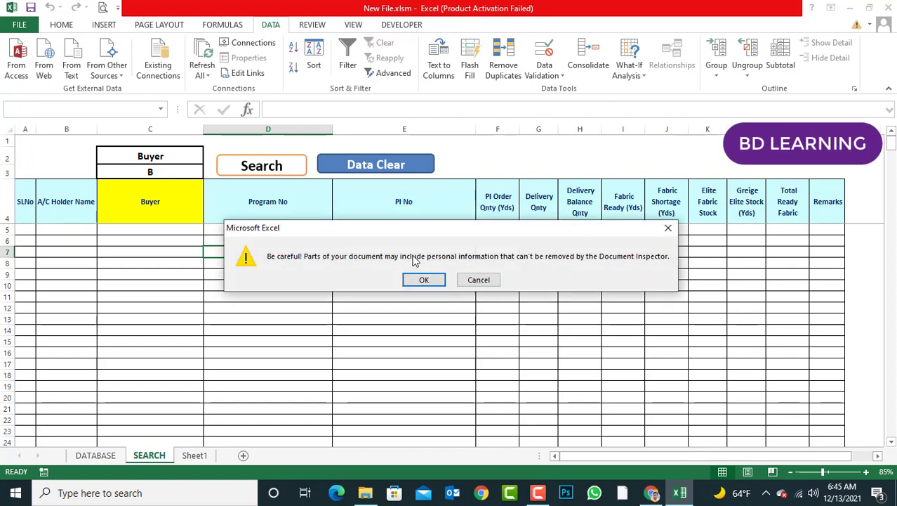